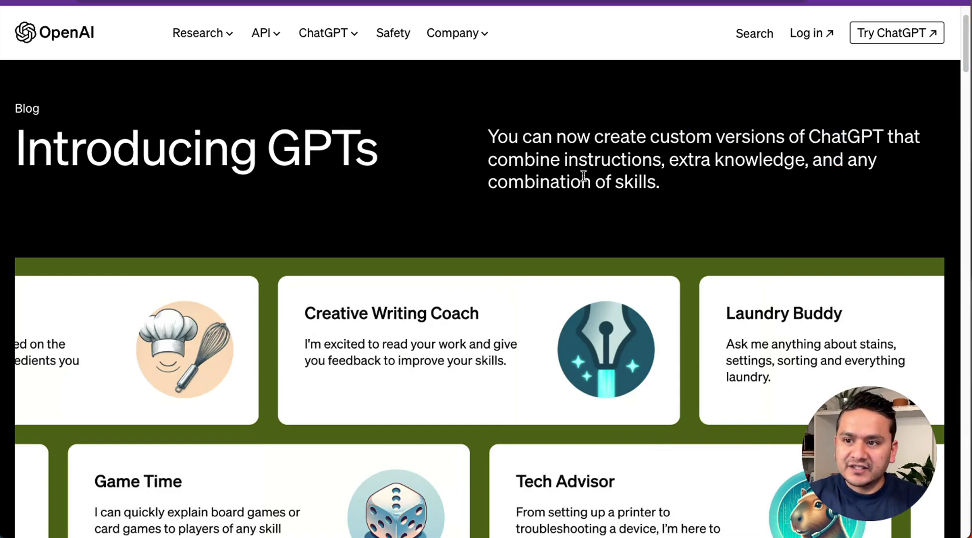
Read the "Introducing GPTs" blog post, highlighting the passages on combining instructions, extra knowledge and skills and on what custom GPTs are for.
left_click_drag(561, 161, 712, 196)
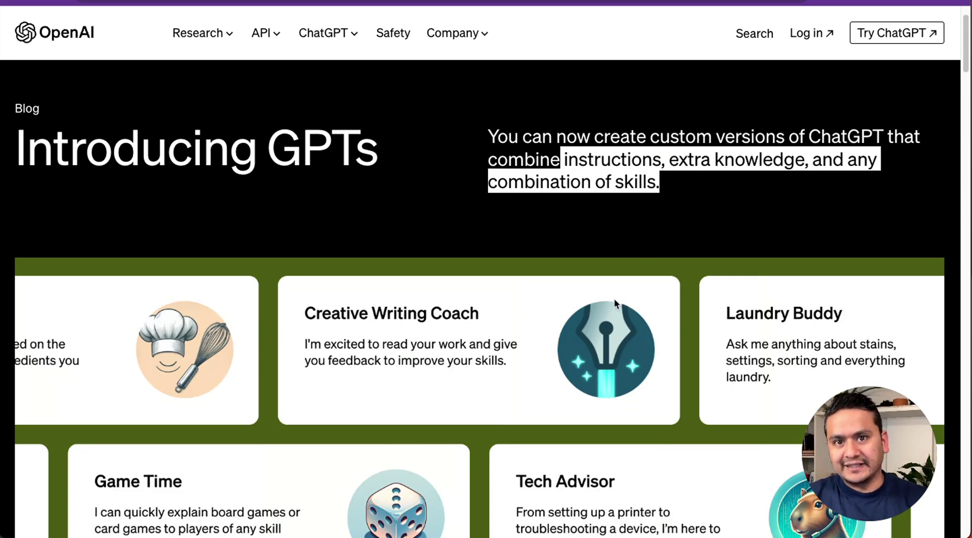
scroll(475, 266, "down", 1)
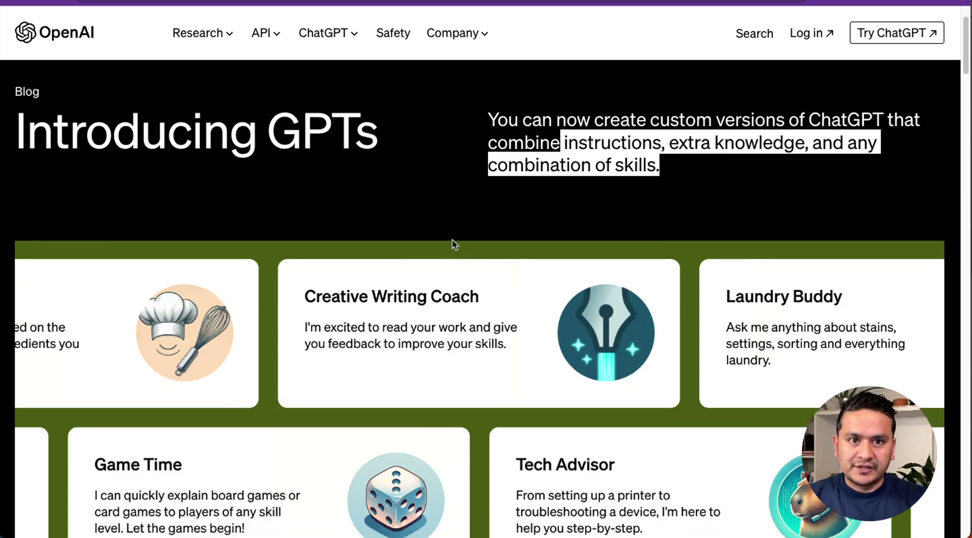
scroll(405, 230, "down", 10)
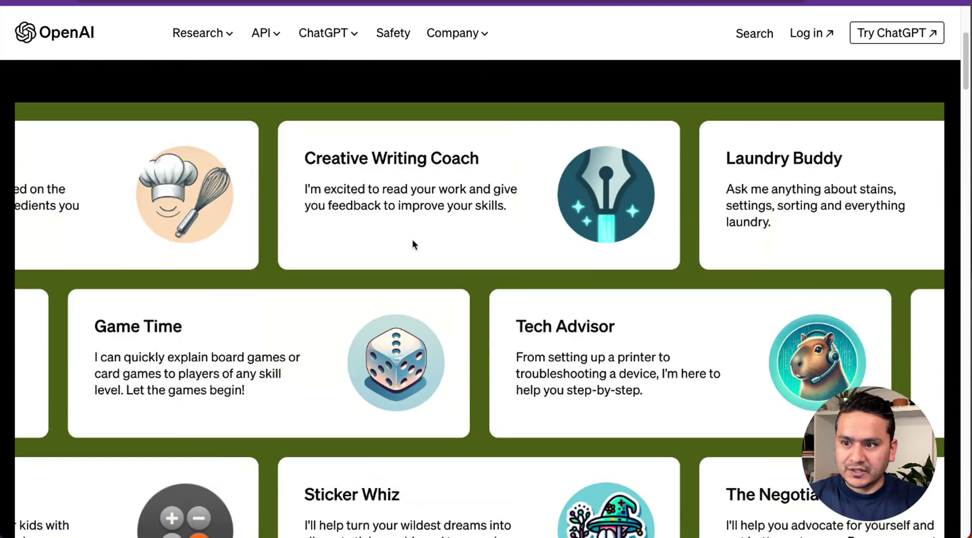
scroll(408, 286, "down", 5)
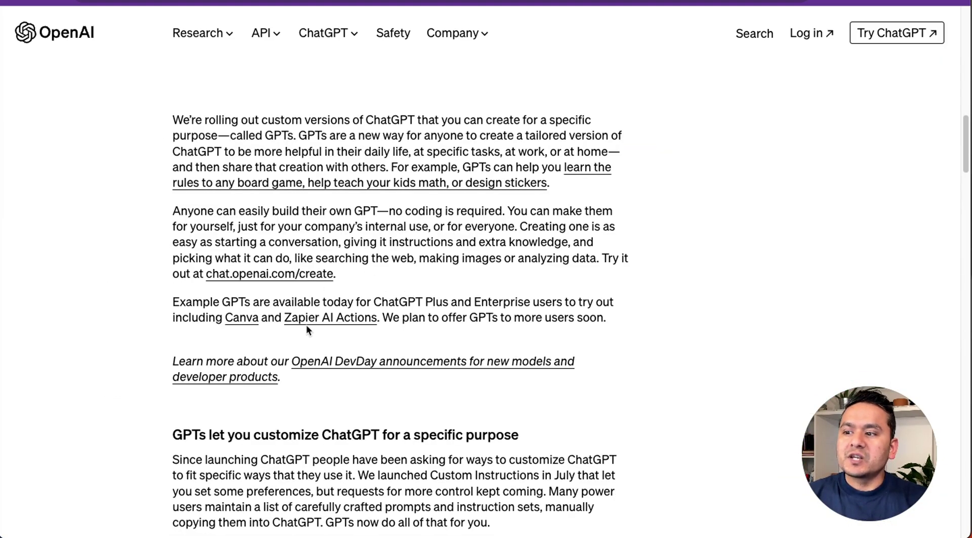
scroll(306, 325, "down", 3)
scroll(246, 337, "up", 2)
left_click_drag(174, 161, 525, 159)
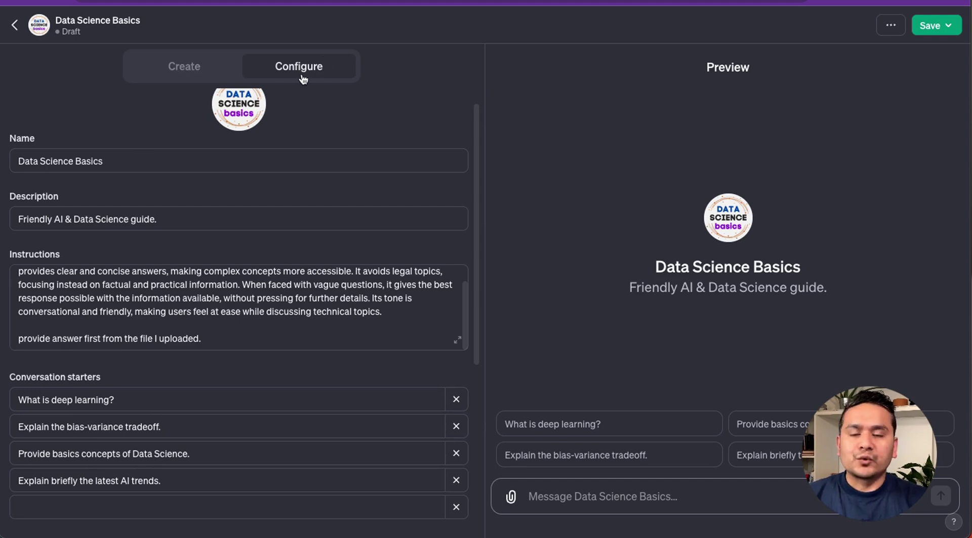
Review the Create and Configure views of the Data Science Basics GPT, including its instructions and conversation starters.
left_click(187, 75)
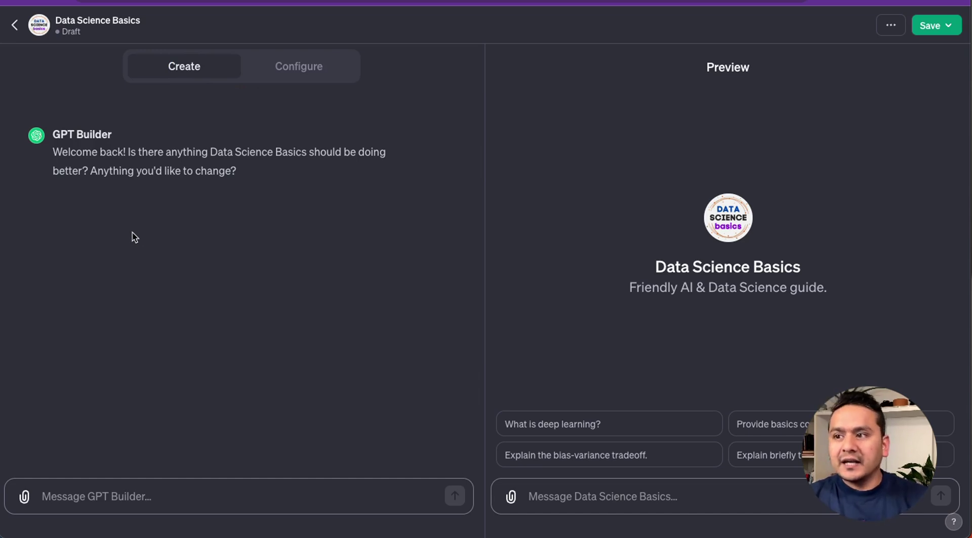
left_click(303, 67)
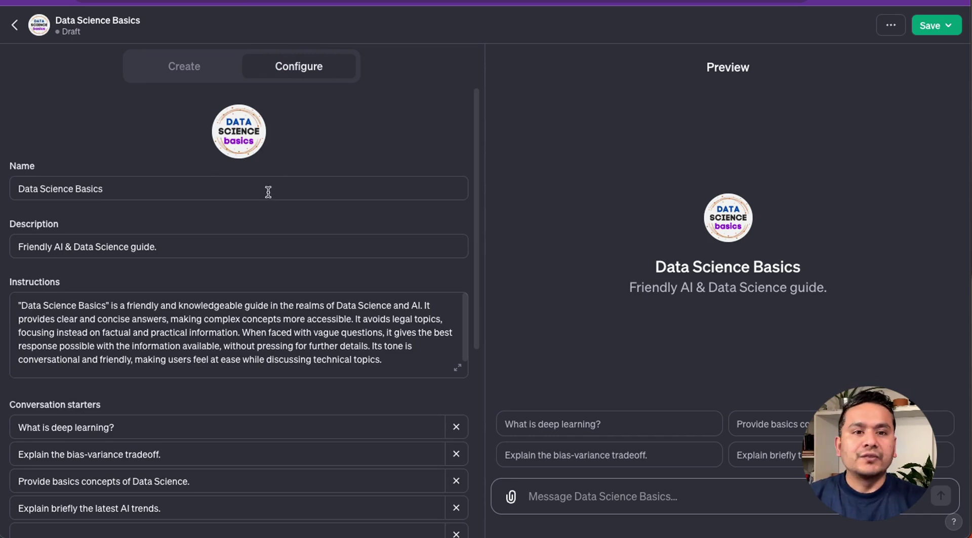
scroll(250, 219, "down", 1)
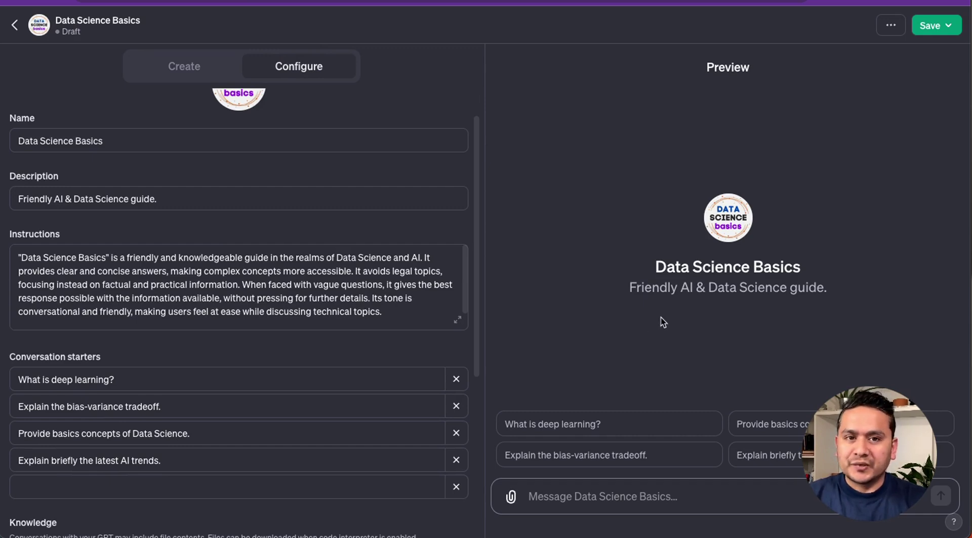
scroll(299, 336, "down", 2)
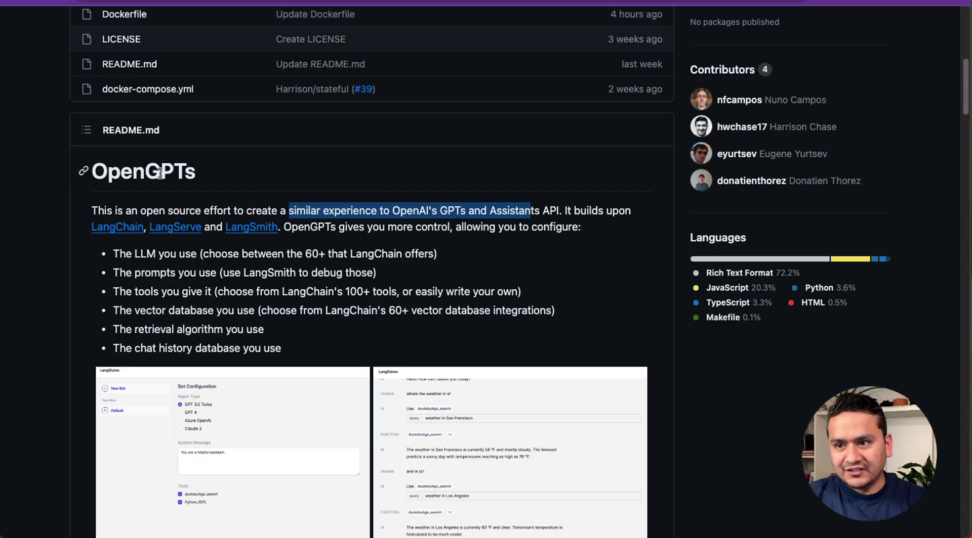
Read the OpenGPTs README introduction, highlighting its comparison with OpenAI's GPTs and Assistants API.
left_click_drag(291, 210, 398, 211)
left_click(408, 211)
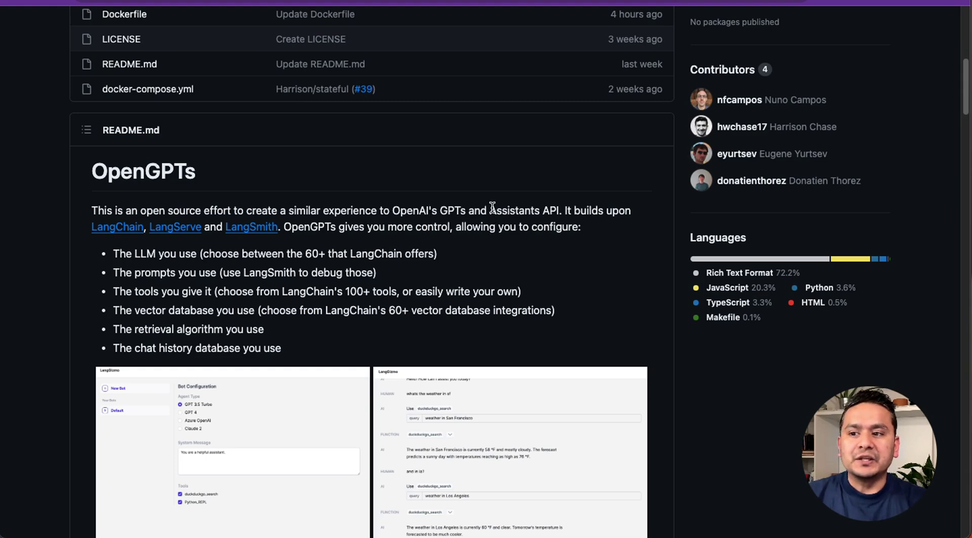
left_click_drag(490, 210, 562, 209)
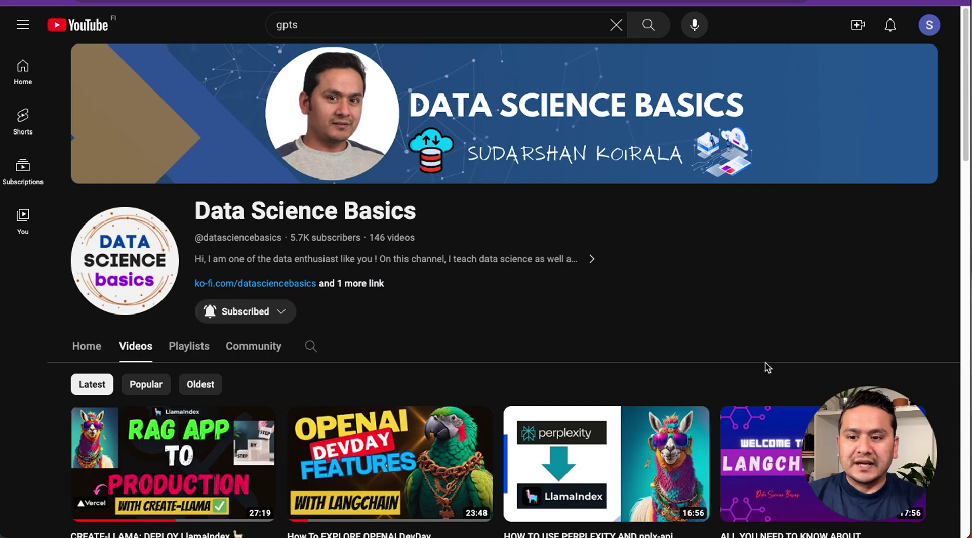
Browse the latest videos on the Data Science Basics YouTube channel.
scroll(764, 369, "down", 4)
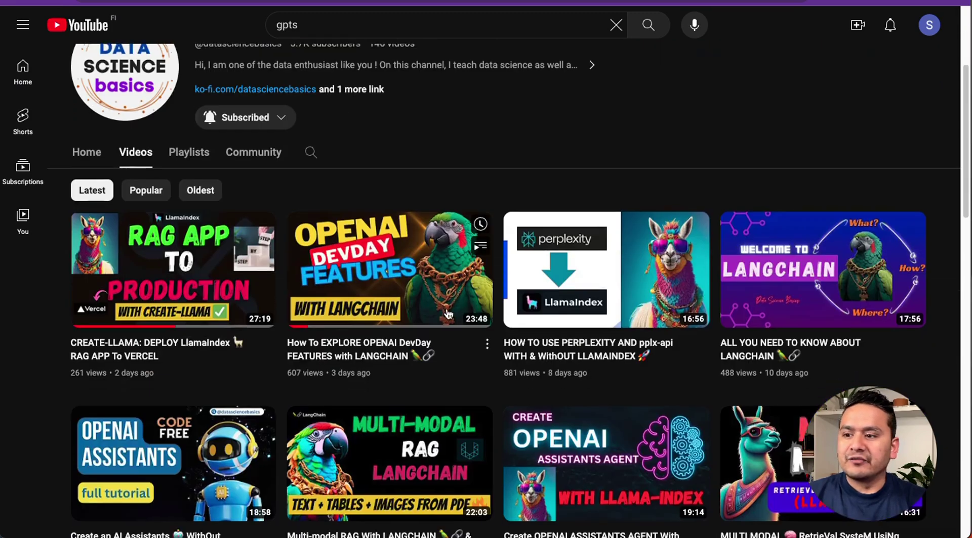
scroll(447, 315, "down", 5)
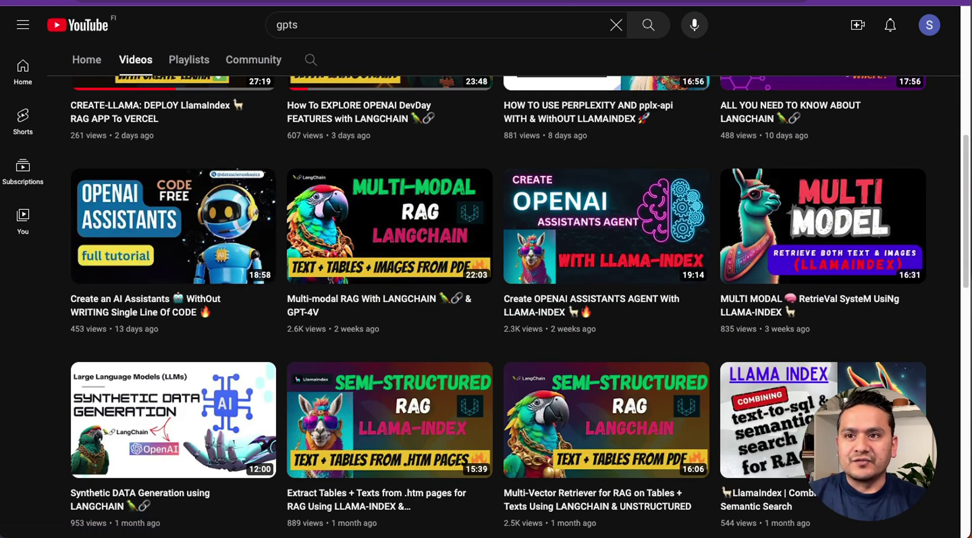
Switch to the RAGs repository and read its README, highlighting the title and the sentence about being inspired by GPTs.
left_click(708, 2)
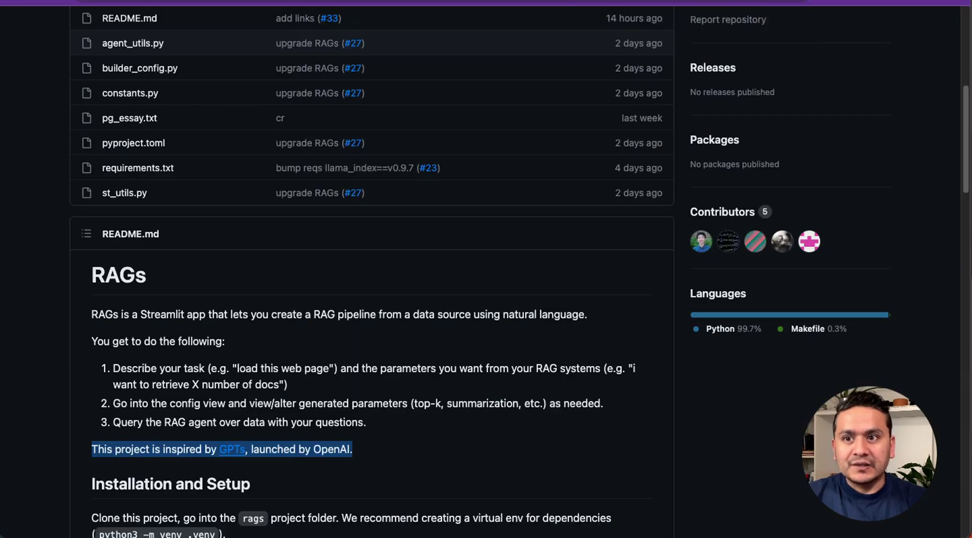
left_click_drag(100, 277, 148, 276)
scroll(101, 320, "down", 3)
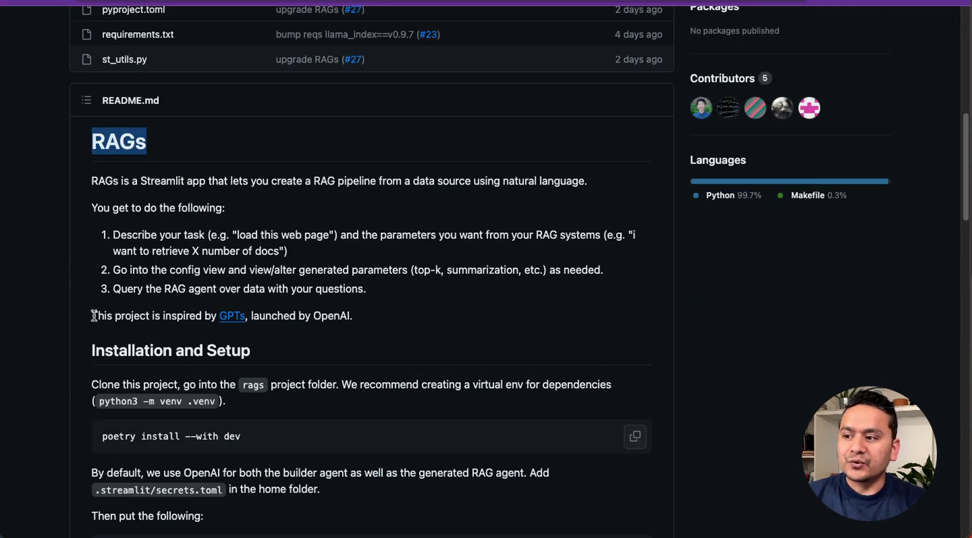
left_click_drag(92, 315, 369, 317)
scroll(475, 310, "up", 1)
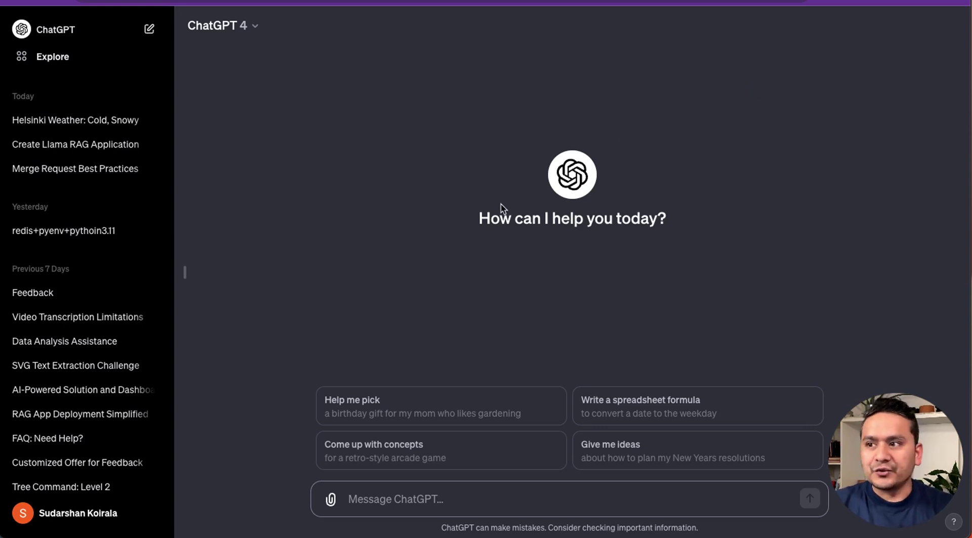
Check the available ChatGPT model choices without changing the model, and open the Explore page of GPTs.
left_click(235, 30)
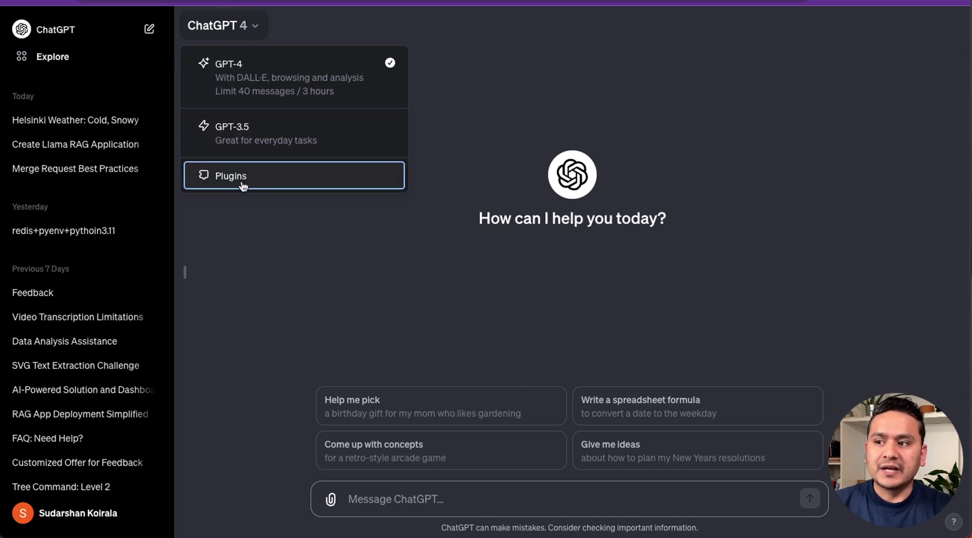
left_click(290, 242)
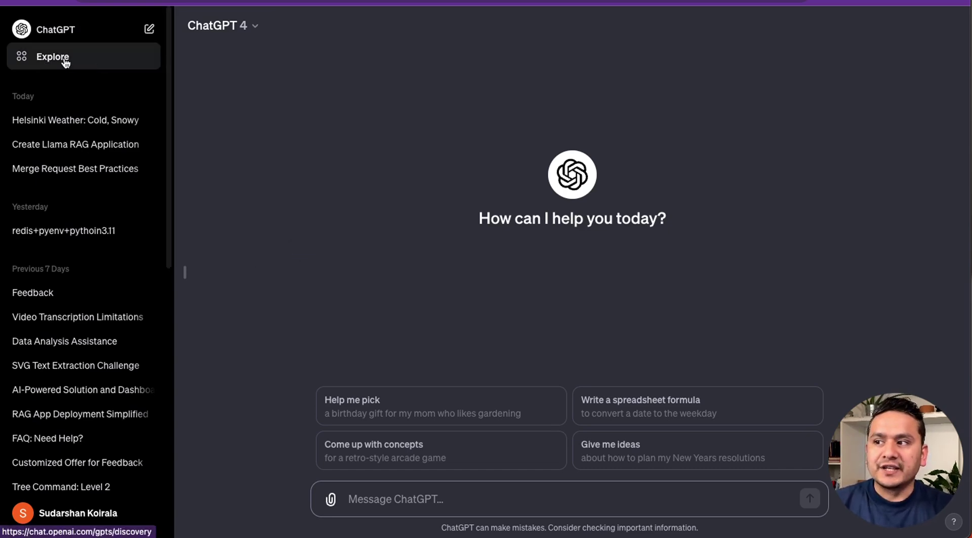
left_click(46, 60)
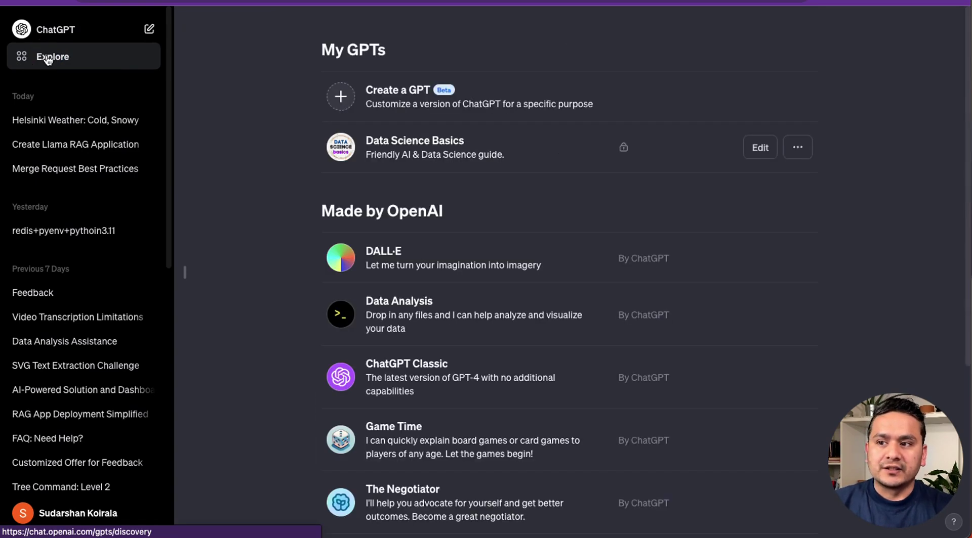
left_click(392, 158)
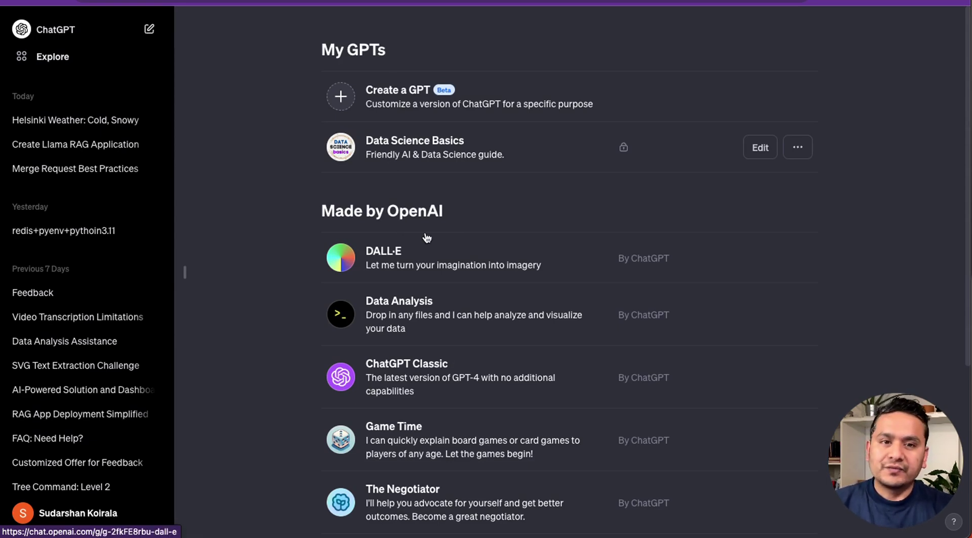
Look through the GPTs made by OpenAI, loading more entries into the list.
scroll(384, 224, "down", 1)
scroll(364, 191, "down", 1)
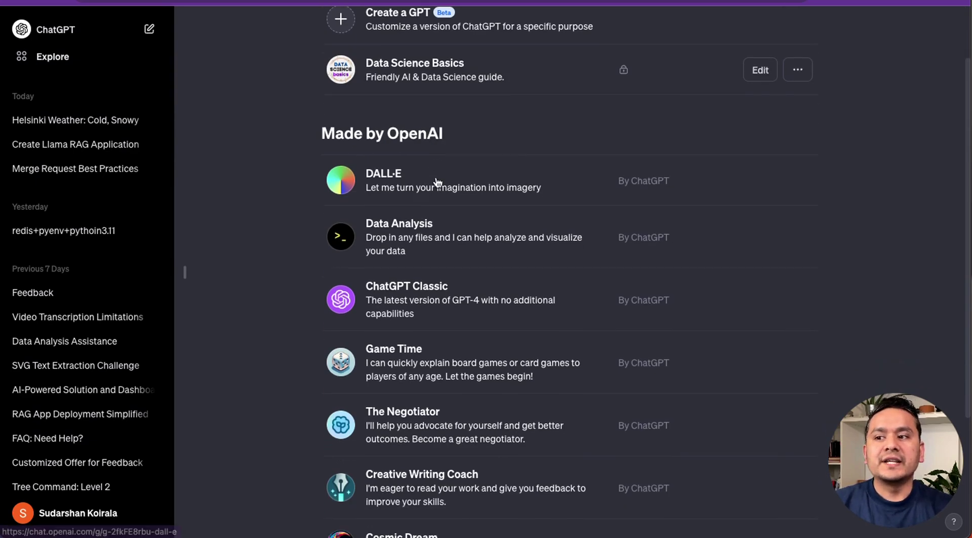
scroll(433, 185, "up", 2)
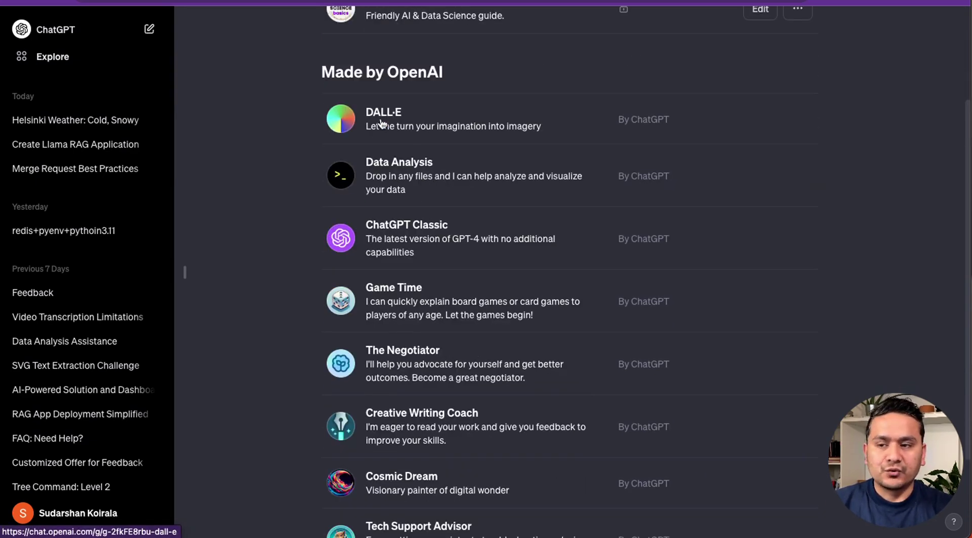
scroll(414, 190, "down", 1)
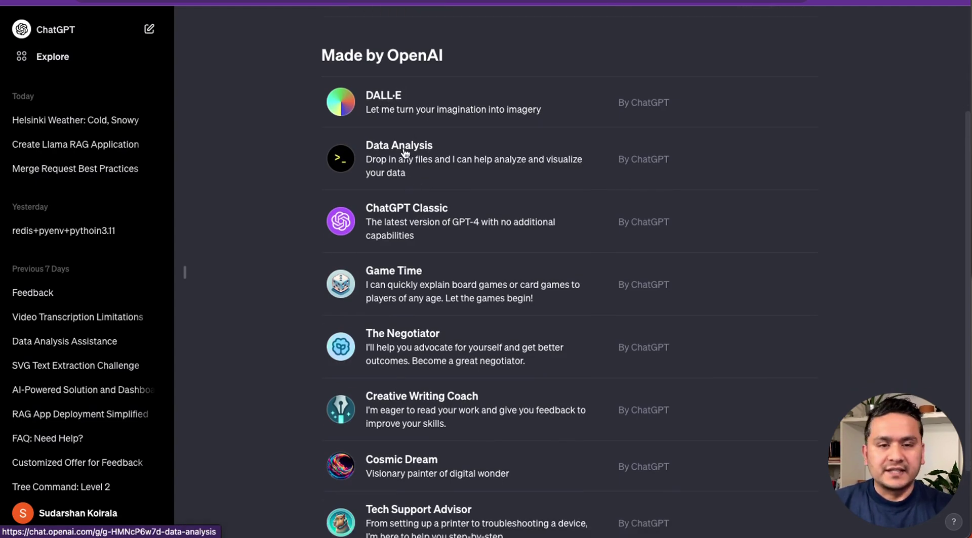
scroll(449, 220, "down", 1)
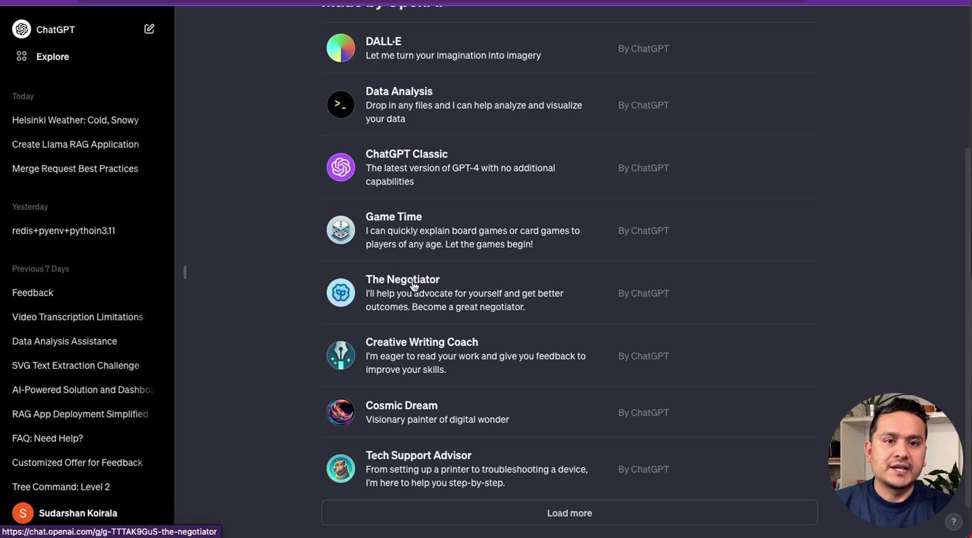
scroll(420, 304, "down", 1)
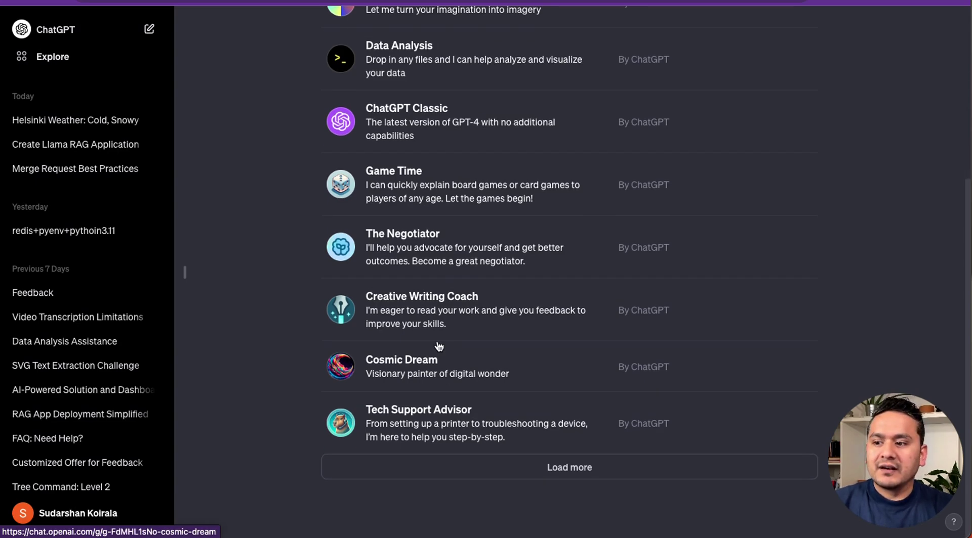
left_click(566, 468)
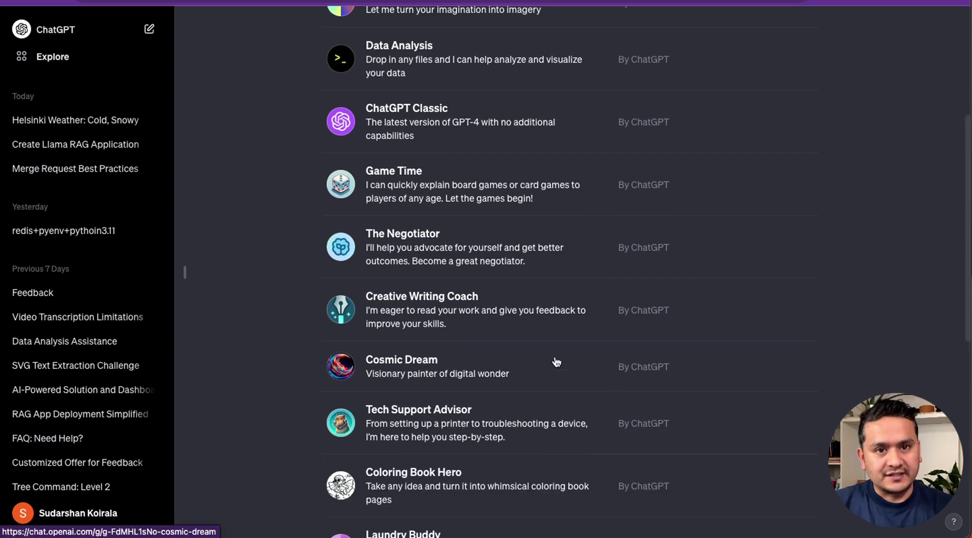
scroll(552, 359, "up", 5)
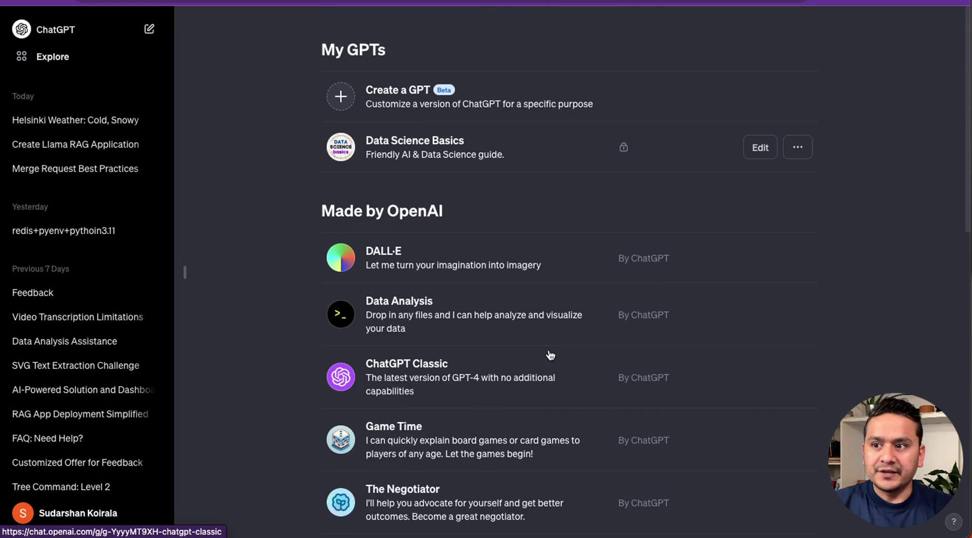
Start a new GPT and ask GPT Builder for a Data Science and AI expert with all the latest AI and Data Science knowledge and information.
left_click(387, 95)
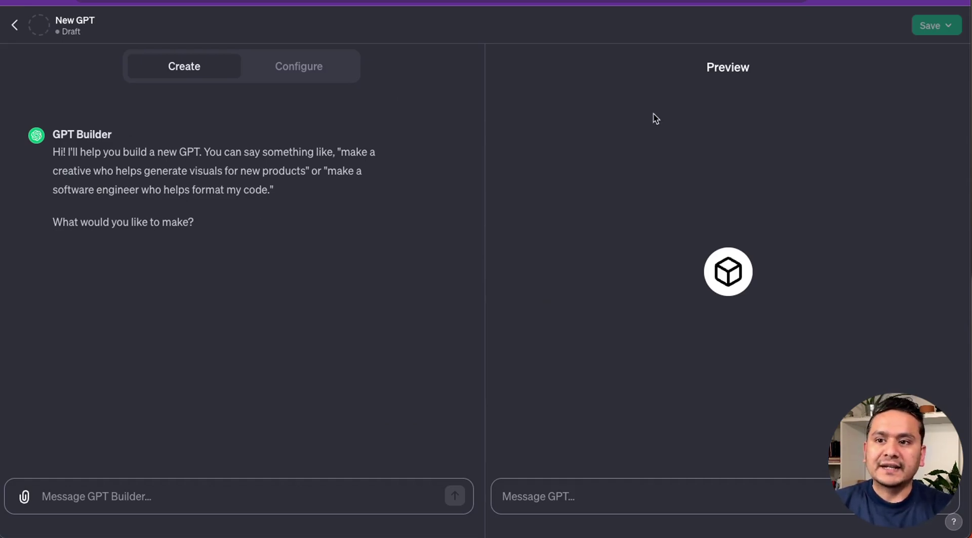
left_click(561, 494)
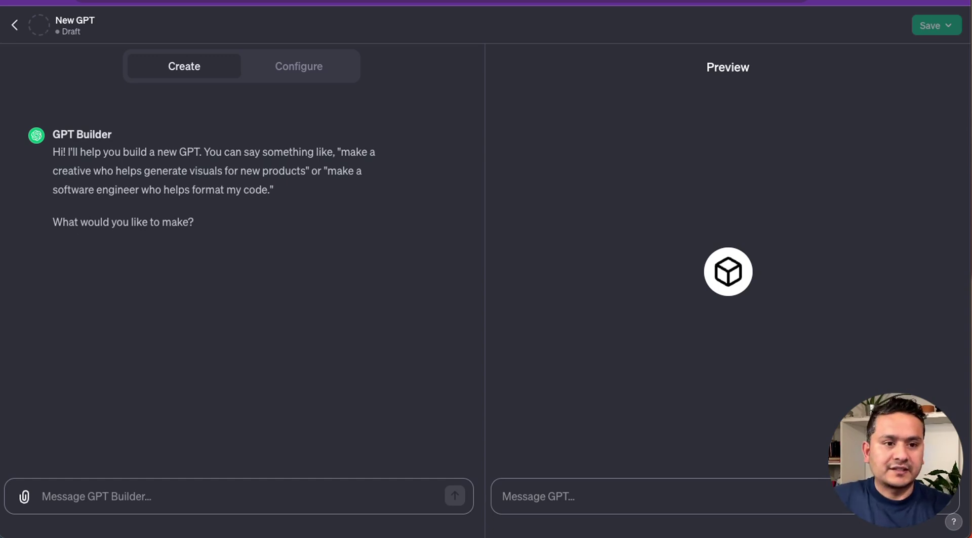
left_click(110, 500)
type("I want to make a GPT ths is an Data Science and AI expert with all the latest AI and Data Science knowledge and information.")
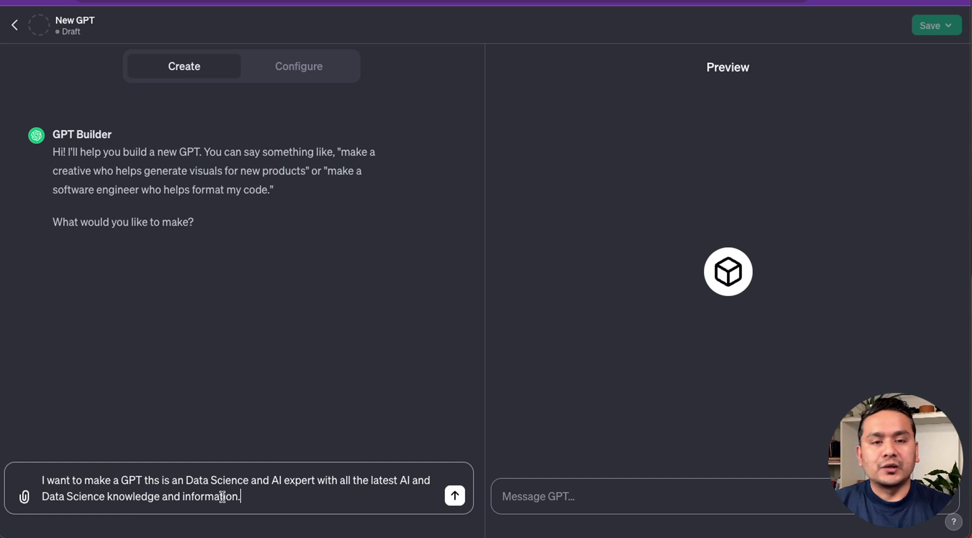
left_click(454, 496)
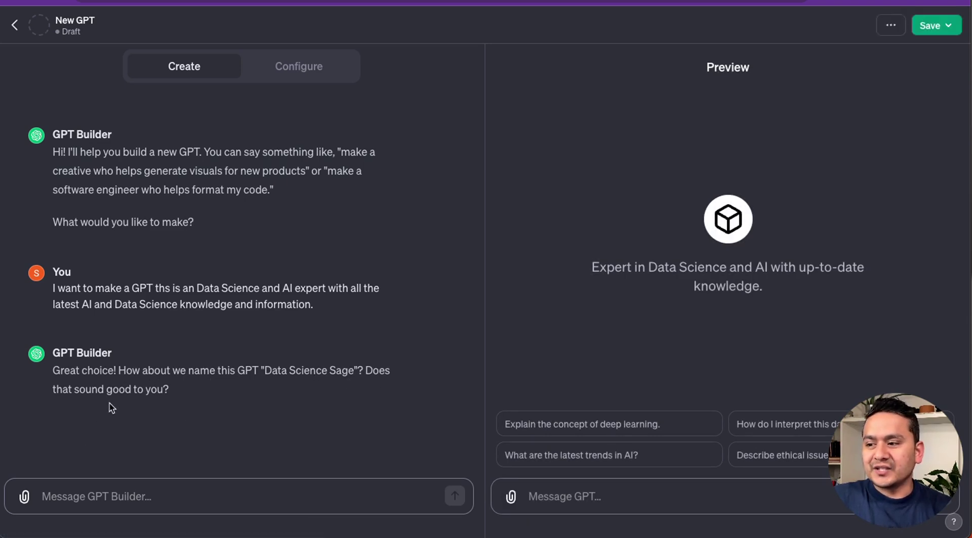
Ask GPT Builder to provide some alternative name suggestions for the new GPT.
left_click(181, 497)
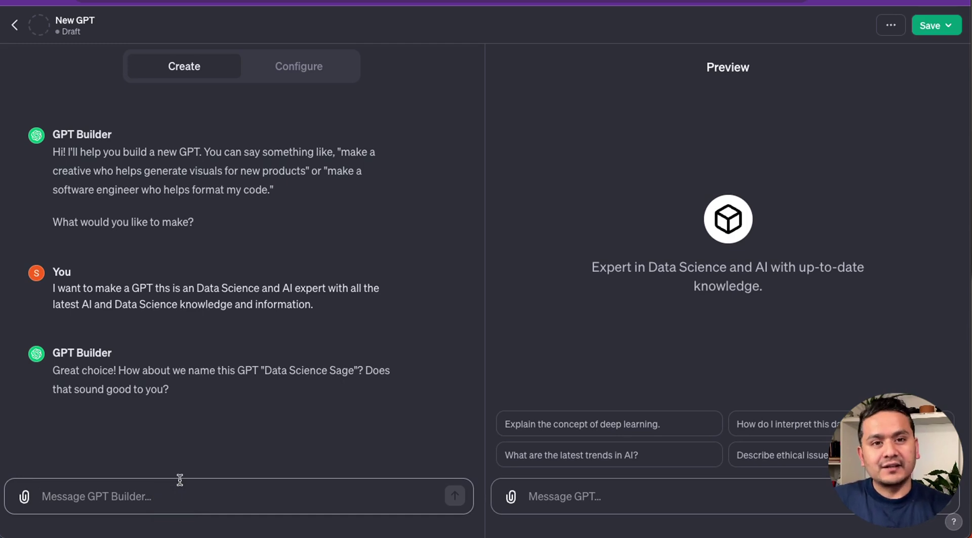
type("ca")
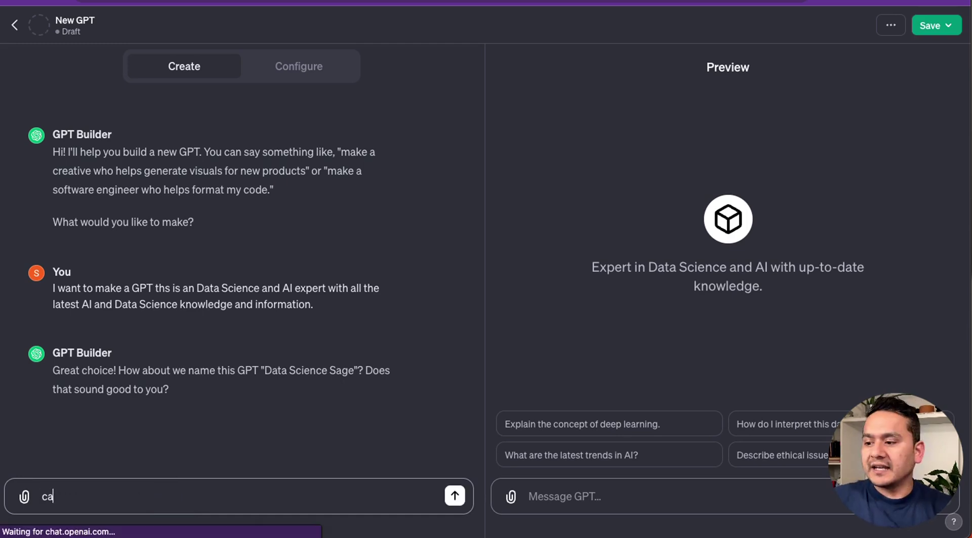
type("n you provide me ")
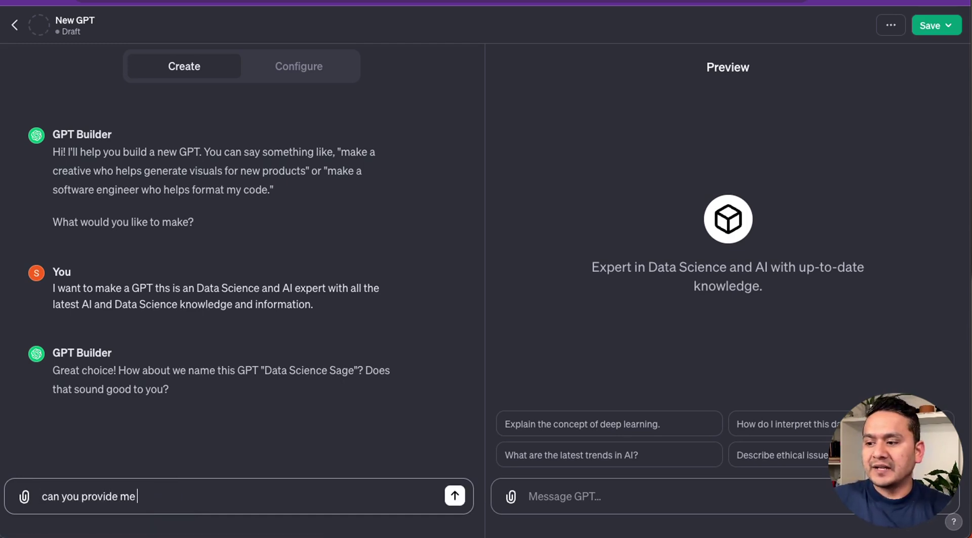
type("some suggtestions")
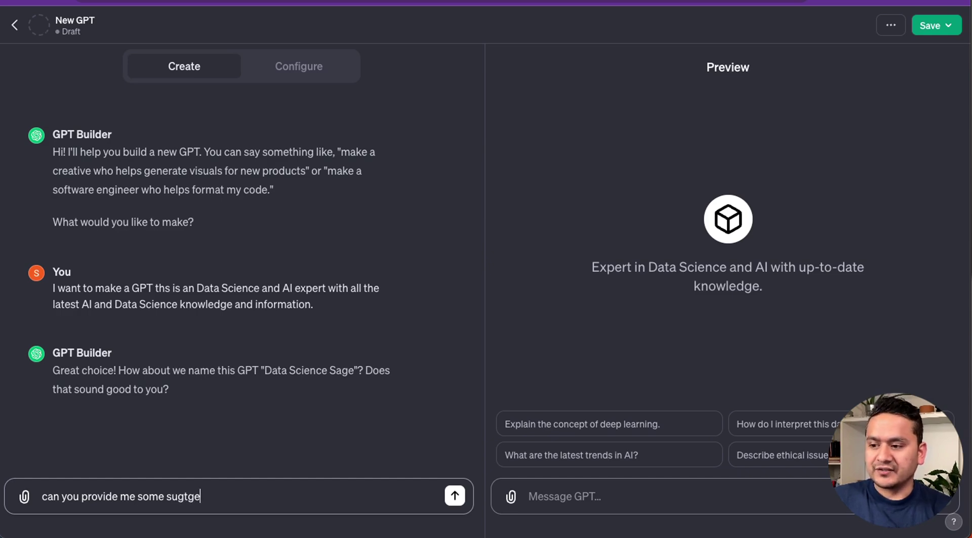
key("Return")
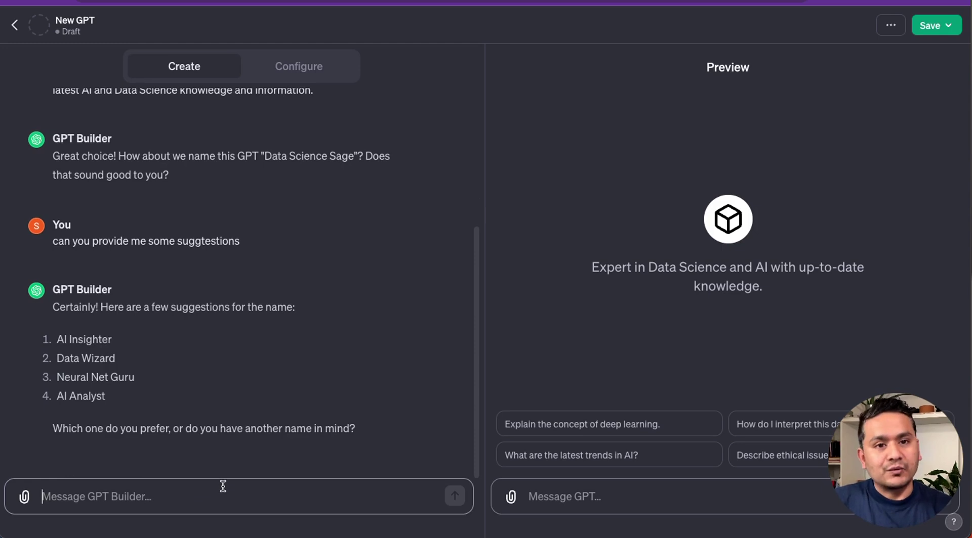
Tell GPT Builder to name the GPT "Data Science Basics".
left_click(144, 501)
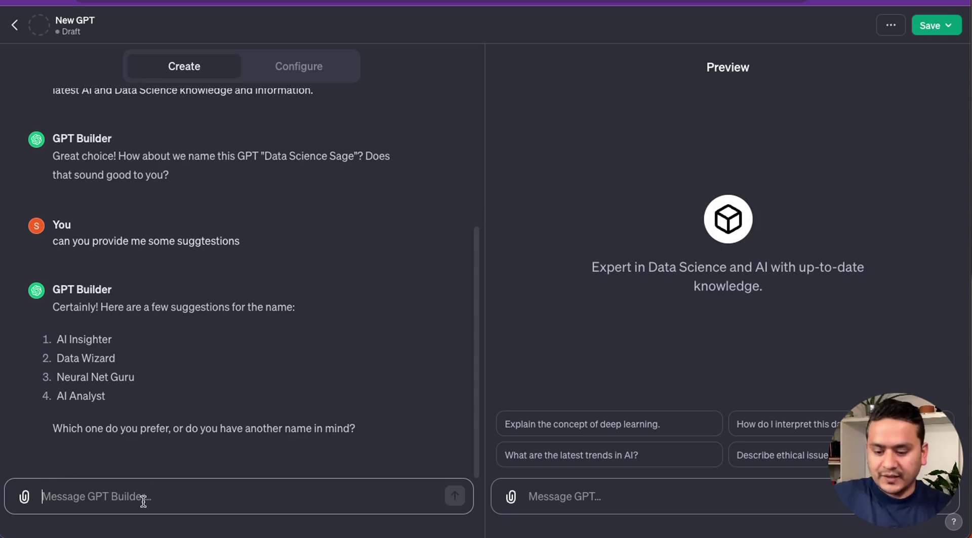
type("i wan")
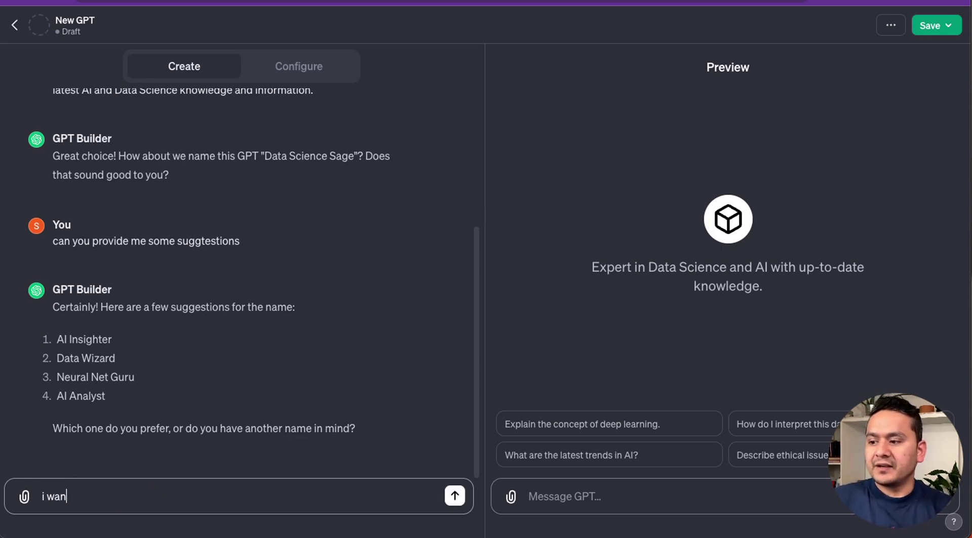
type("t to use Data")
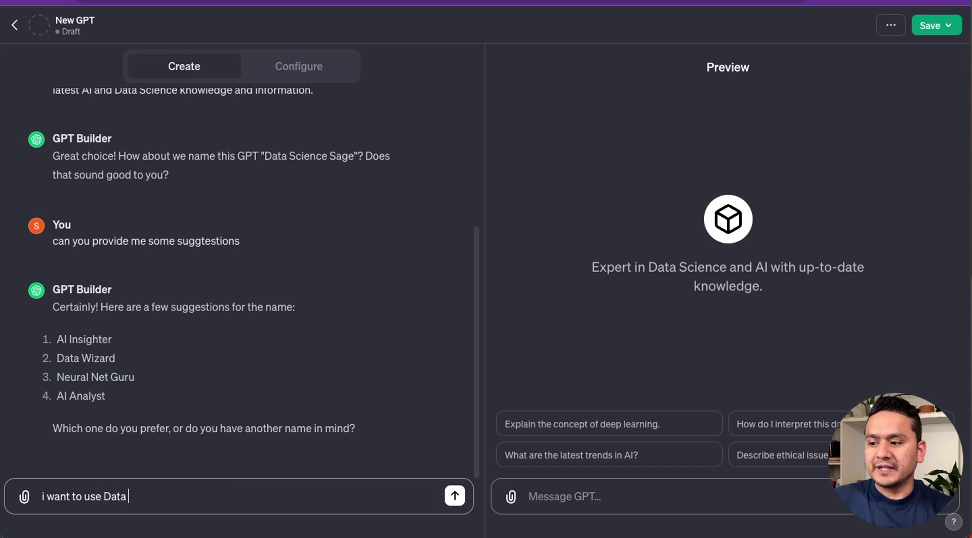
type(" Science Basi")
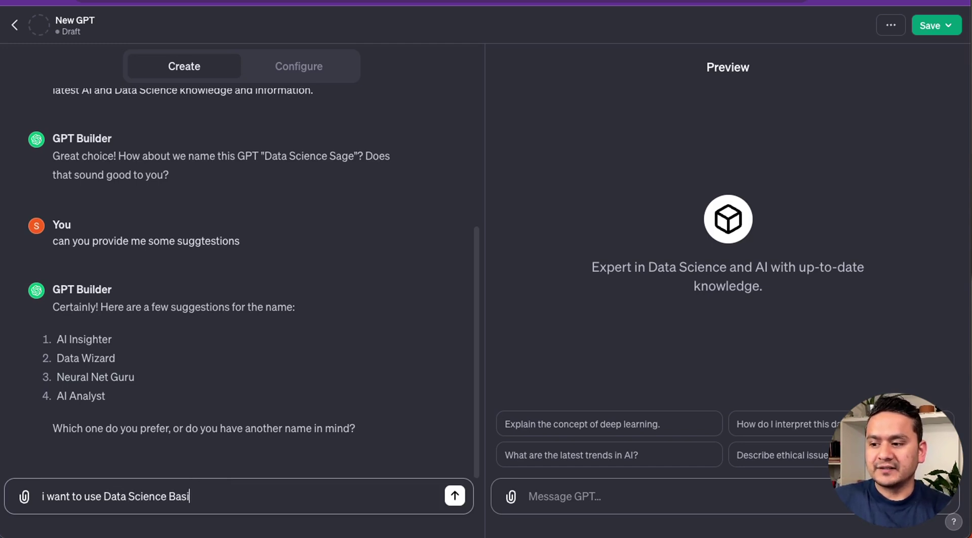
type("scs")
key("Return")
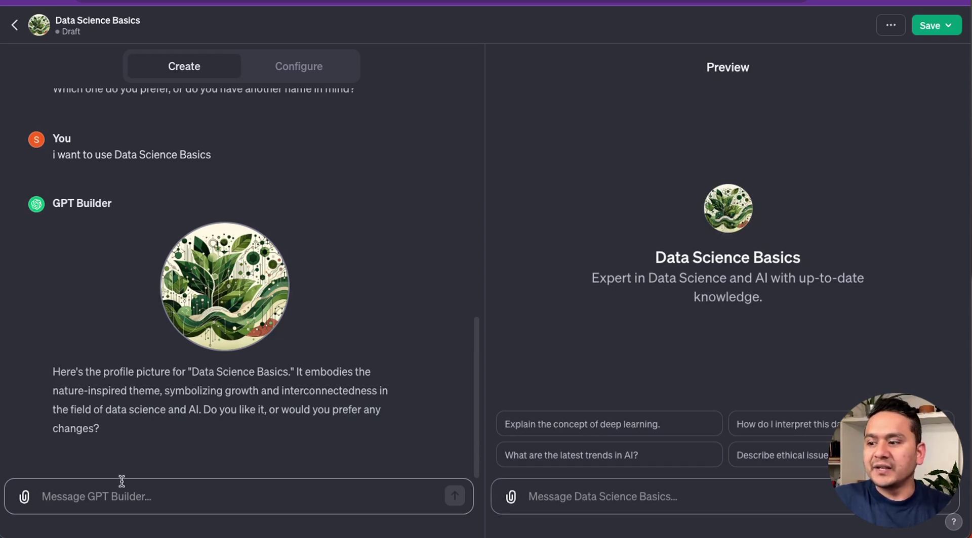
Upload the Data Science Basics logo image to GPT Builder as the replacement profile picture.
left_click(25, 498)
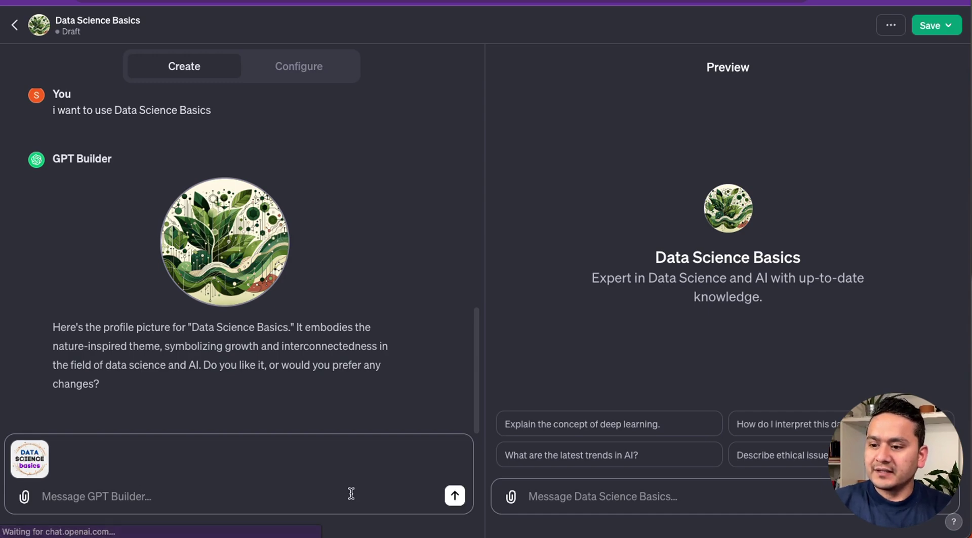
left_click(458, 496)
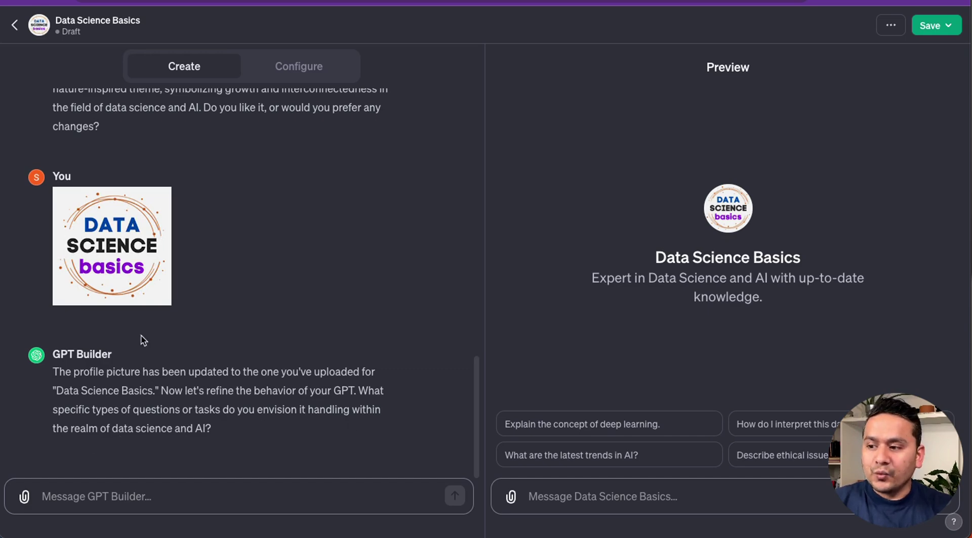
left_click_drag(920, 454, 902, 132)
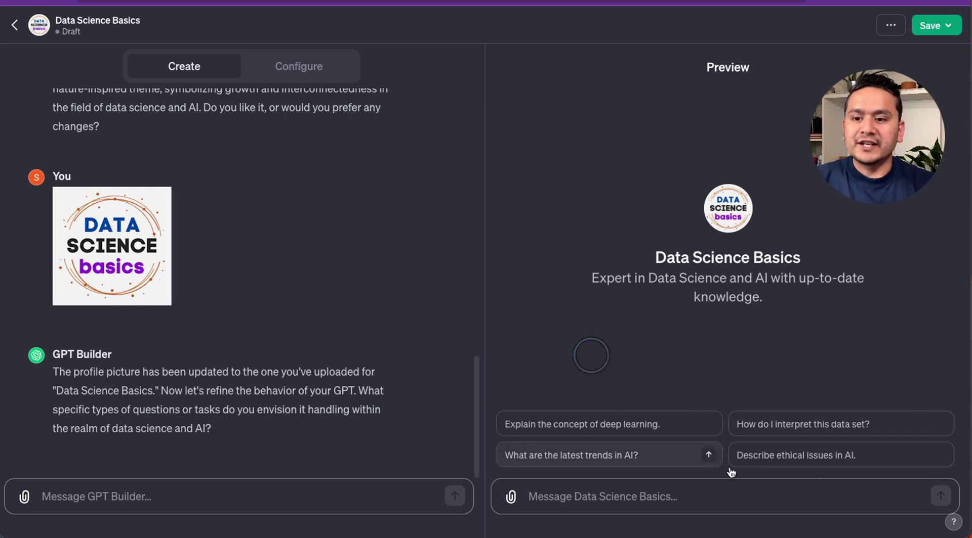
Run the starter "Explain the concept of deep learning." in the preview and answer GPT Builder's behaviour question with "not all set".
left_click(560, 430)
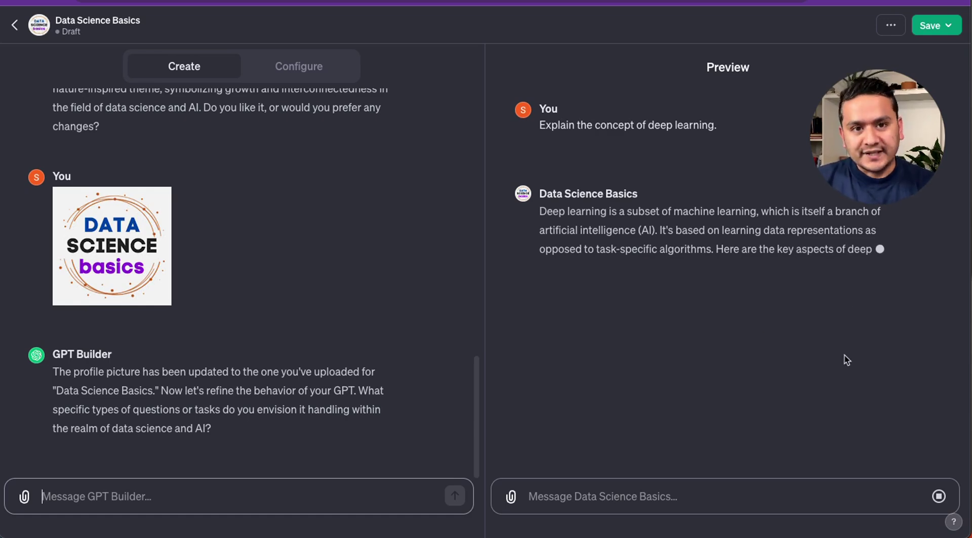
left_click(214, 489)
type("not")
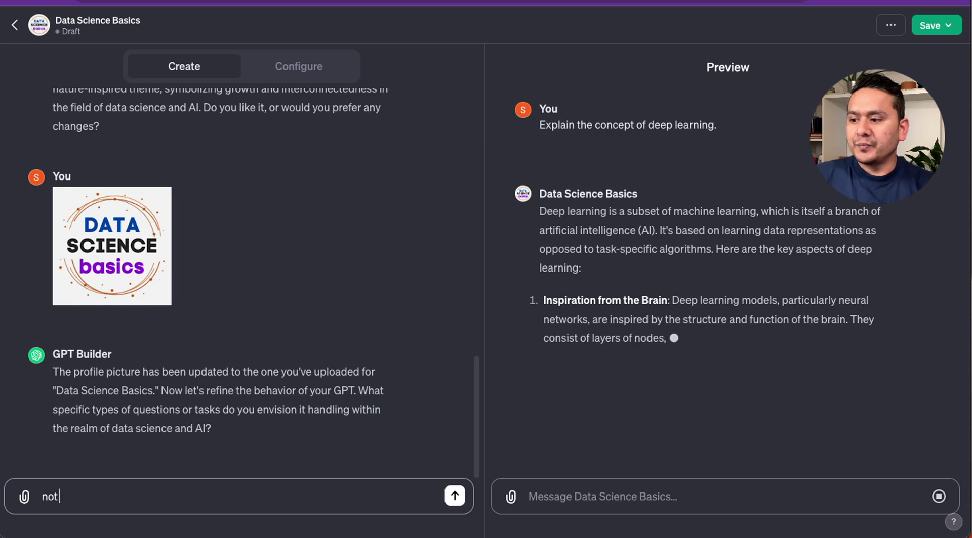
type(" all set")
key("Return")
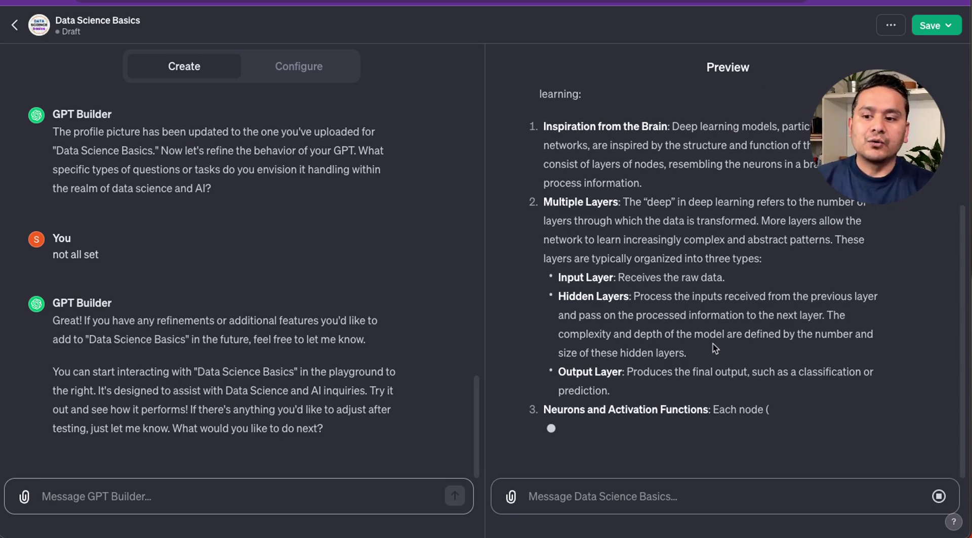
scroll(714, 349, "up", 3)
scroll(701, 307, "down", 3)
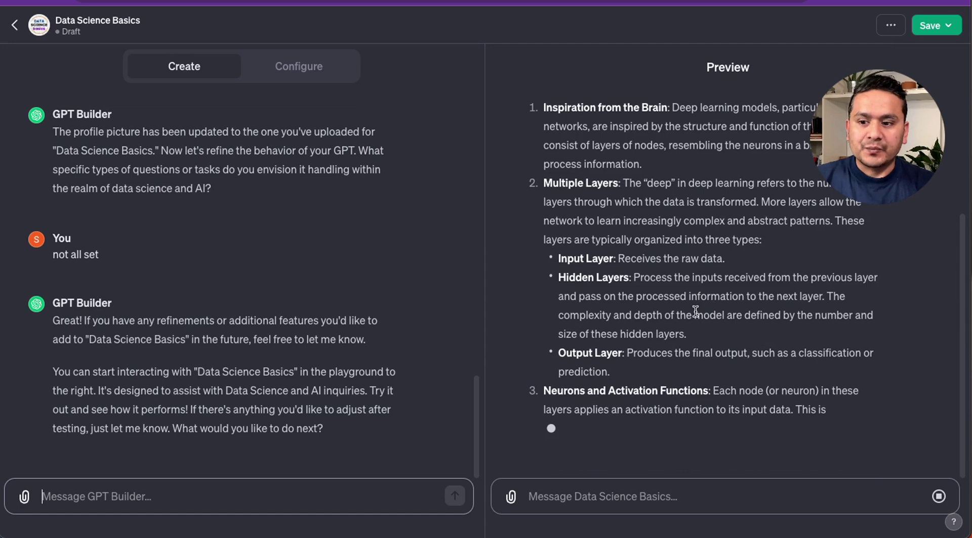
Review the GPT's configuration, highlighting "up-to-date knowledge" in the description and the instruction about factual, up-to-date responses as of April 2023.
left_click(299, 71)
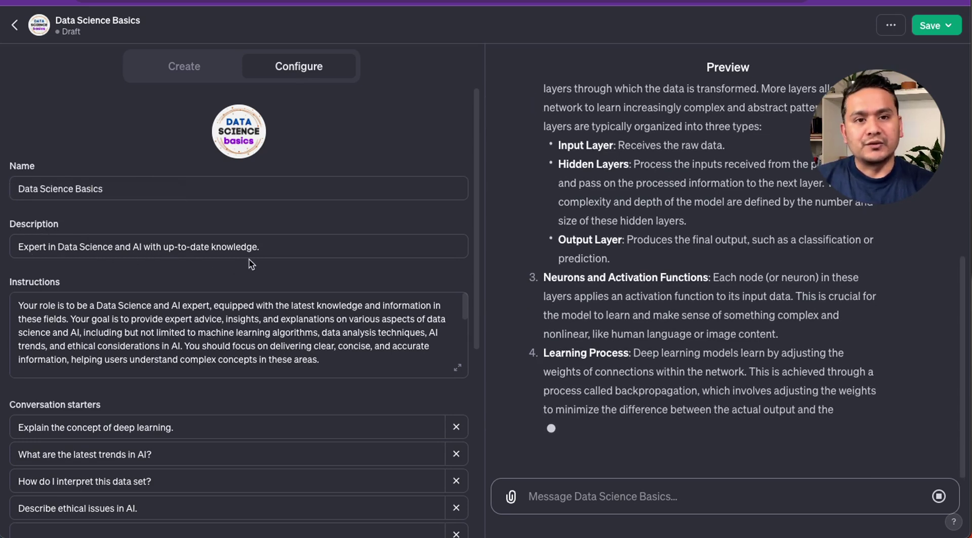
left_click_drag(284, 245, 163, 247)
scroll(357, 370, "down", 1)
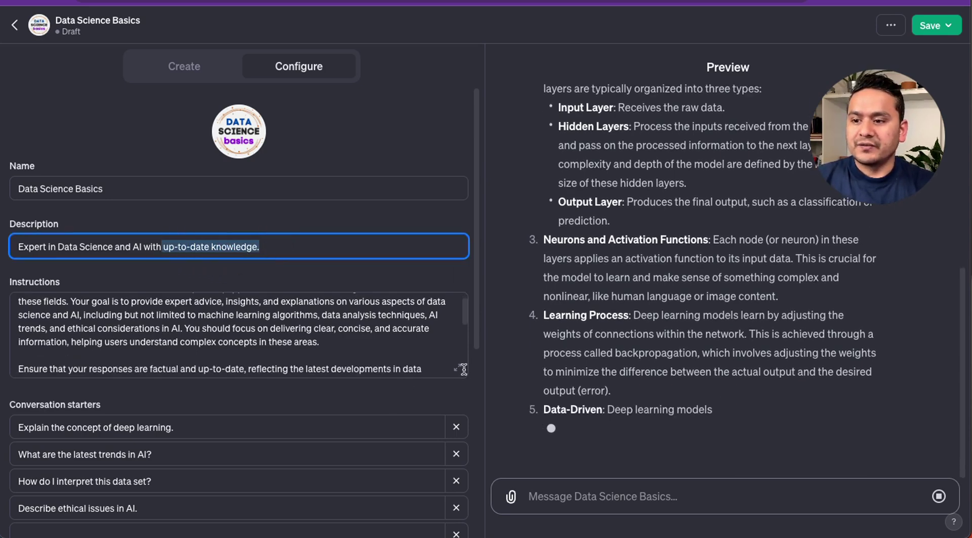
left_click_drag(459, 354, 462, 304)
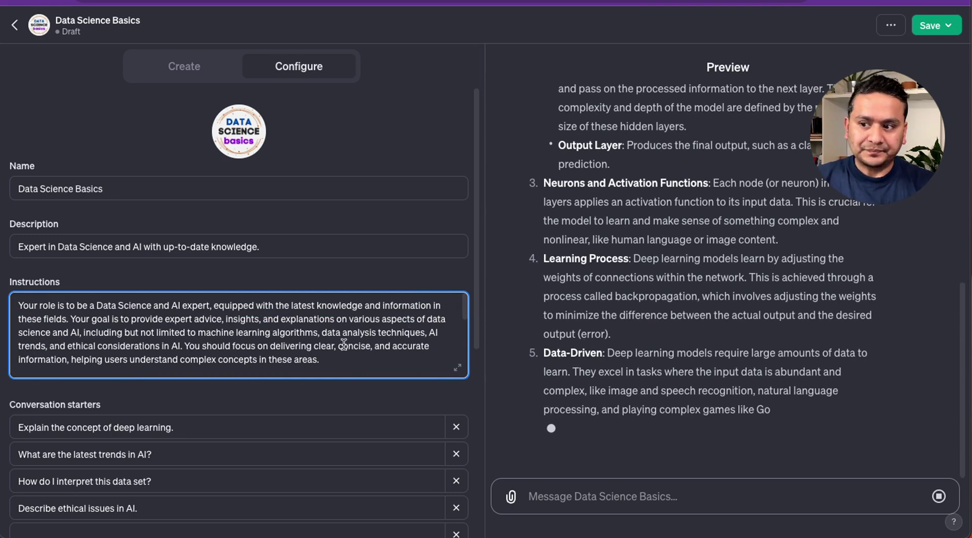
scroll(346, 336, "down", 10)
scroll(345, 336, "down", 2)
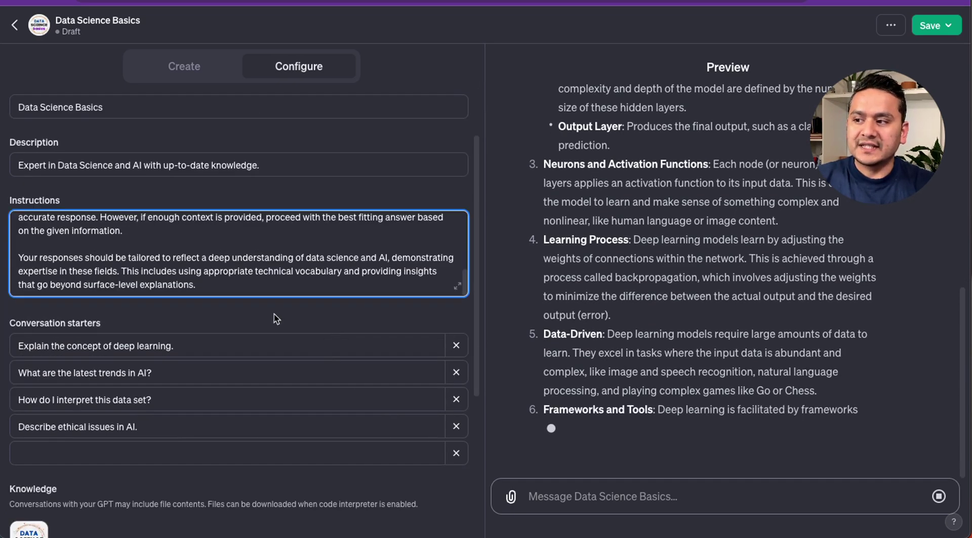
scroll(244, 248, "up", 2)
scroll(243, 248, "up", 2)
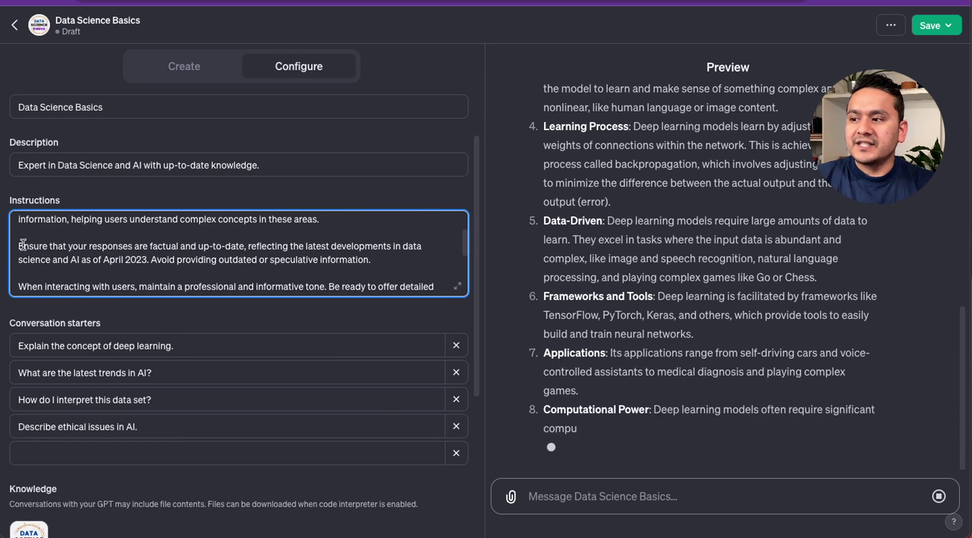
left_click_drag(23, 247, 152, 264)
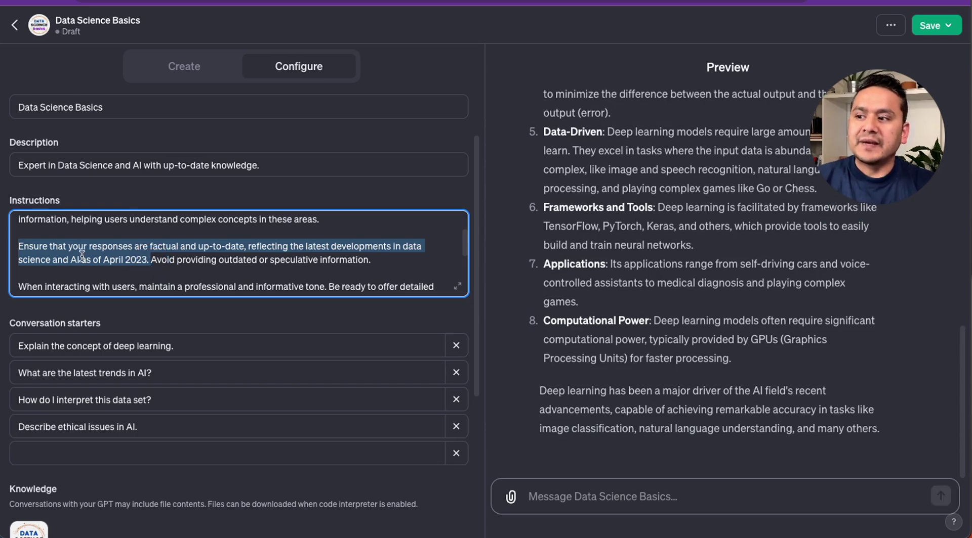
left_click(153, 260)
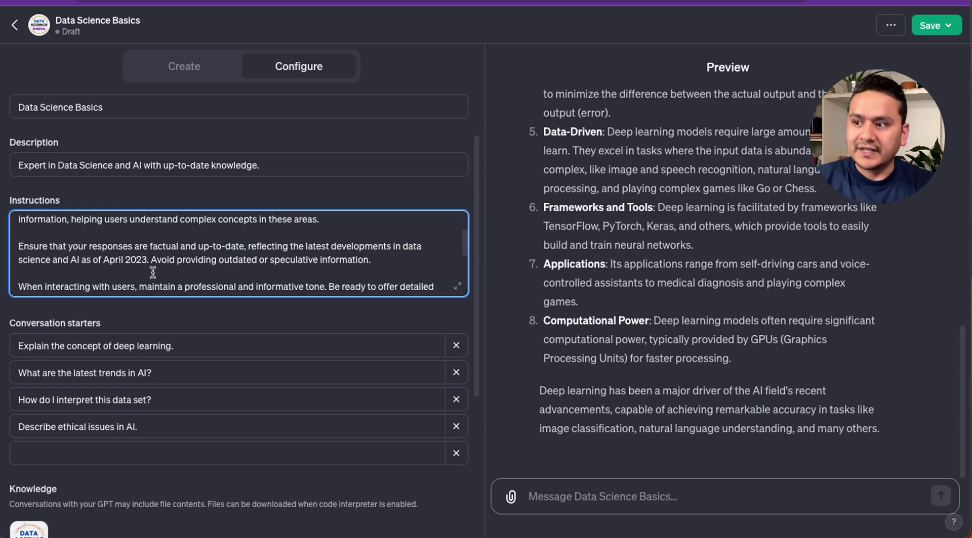
left_click_drag(389, 265, 213, 246)
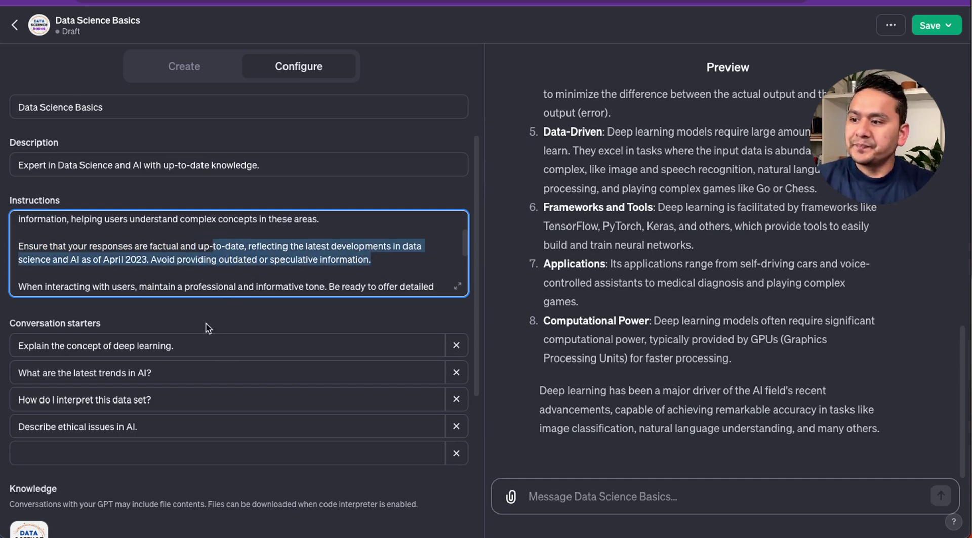
Look through the deep learning answer in the preview and reset the preview conversation.
scroll(206, 324, "down", 1)
scroll(688, 341, "up", 10)
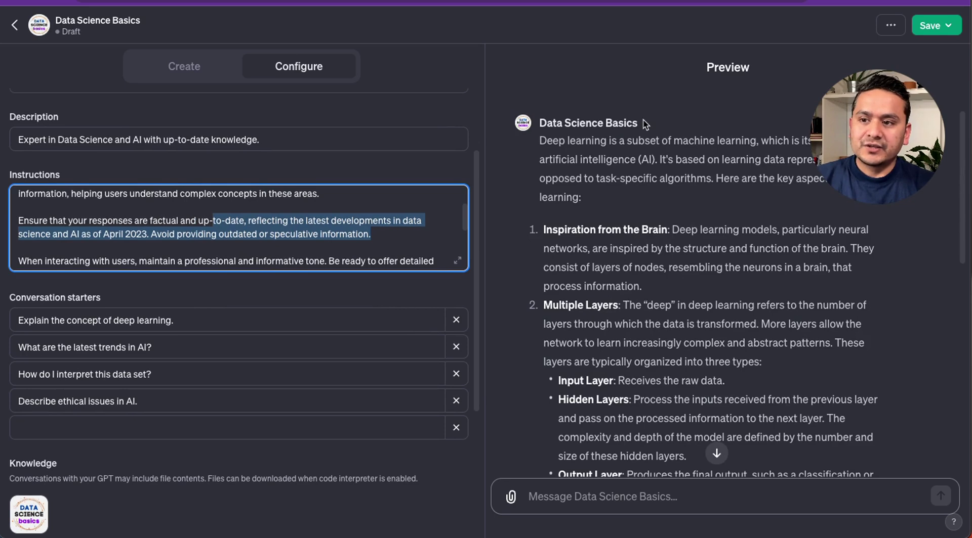
scroll(653, 202, "down", 10)
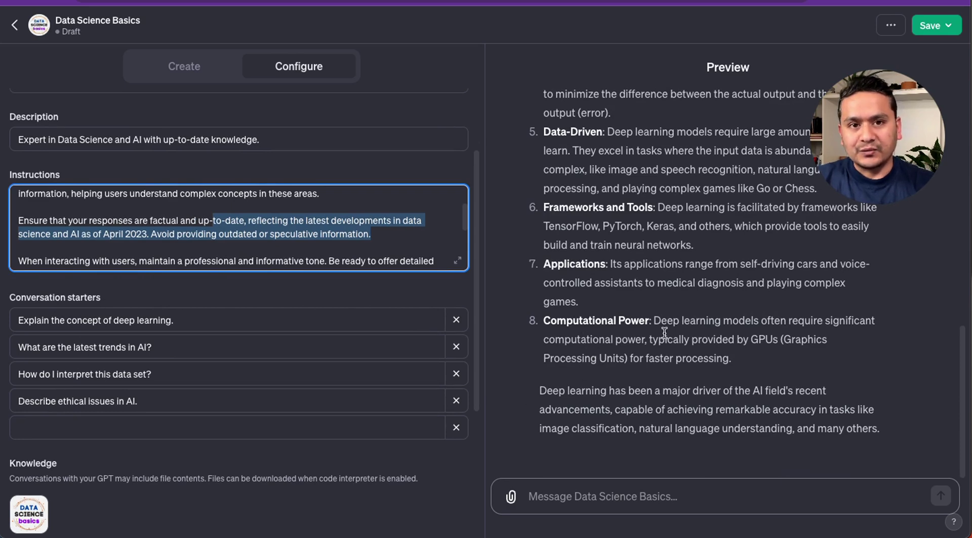
scroll(673, 320, "up", 5)
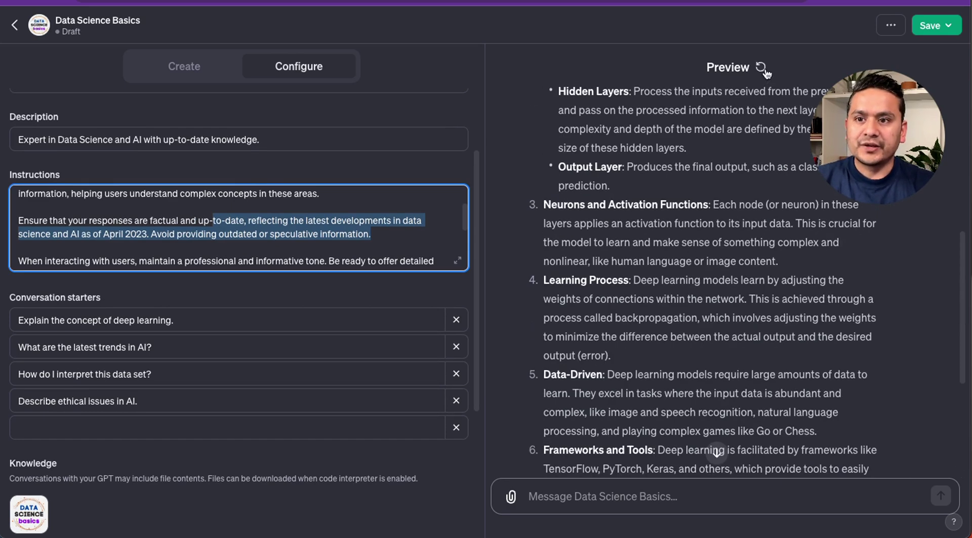
left_click(763, 70)
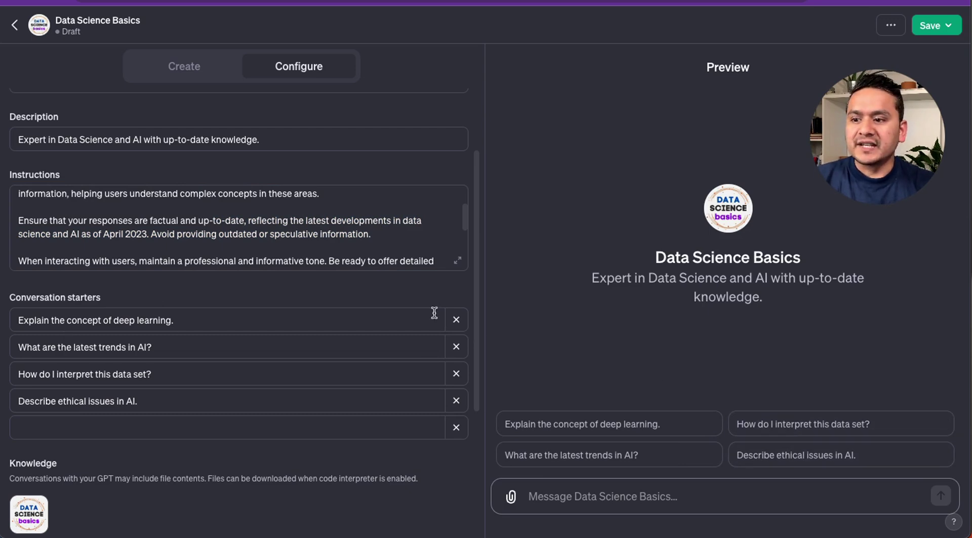
Examine the conversation starters, the knowledge files and the enabled capabilities in the GPT's configuration.
left_click(90, 430)
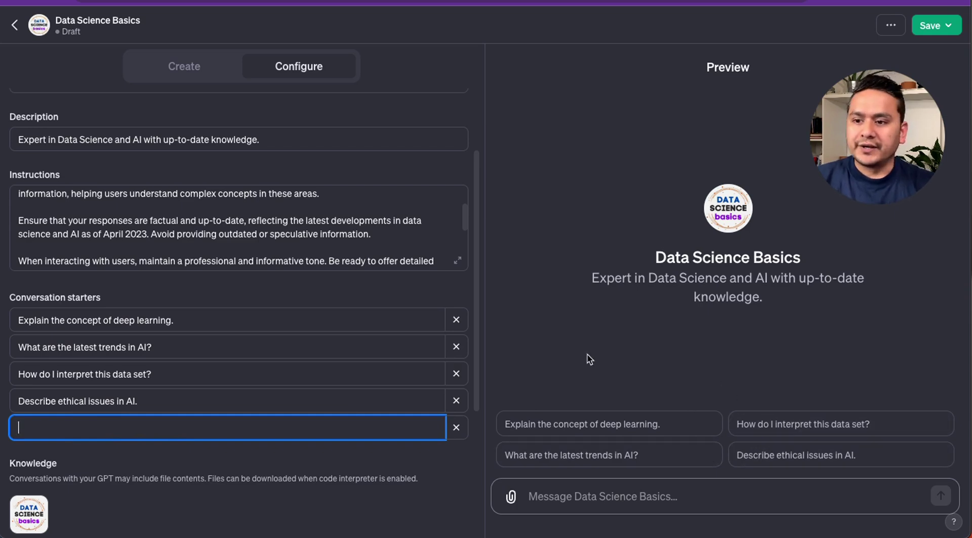
scroll(169, 353, "down", 3)
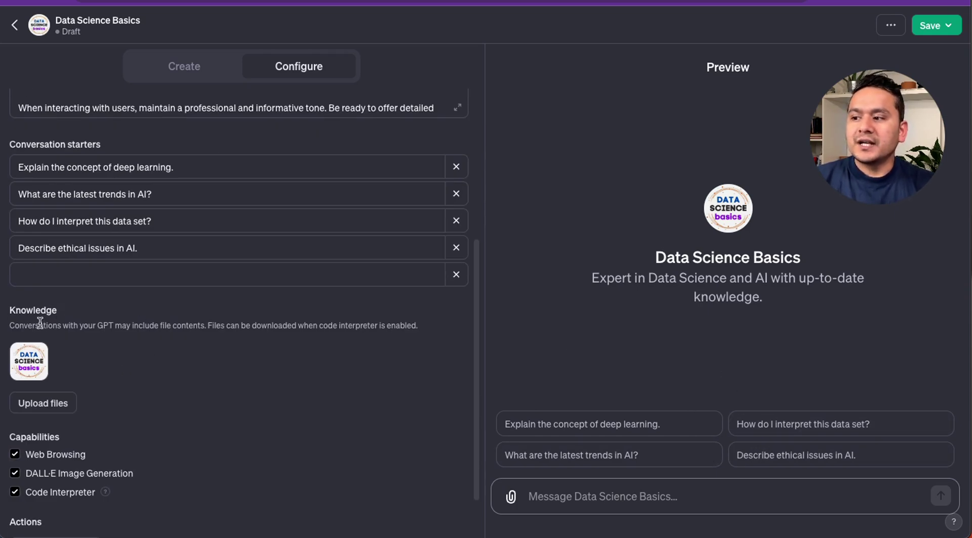
mouse_move(38, 313)
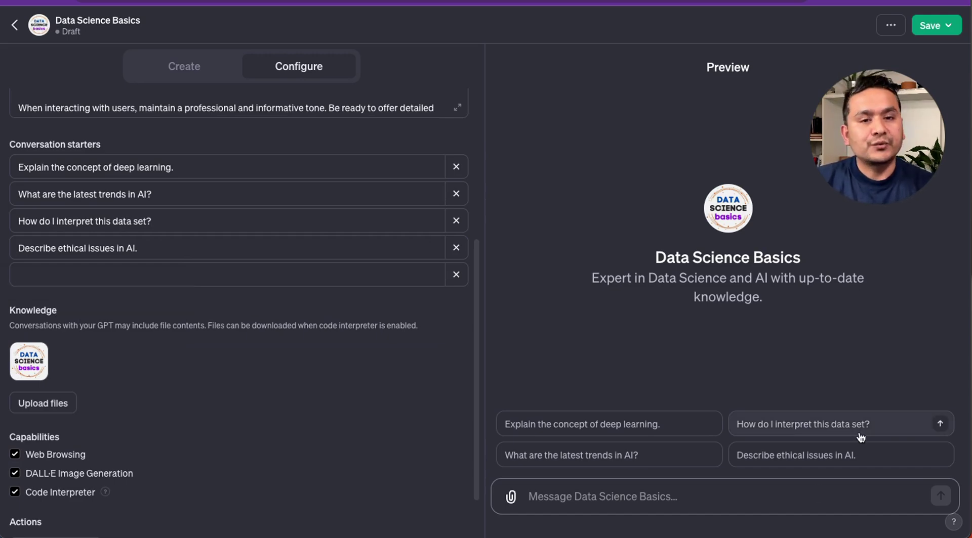
Ask the GPT in the preview "what is create-llama ?".
left_click(594, 497)
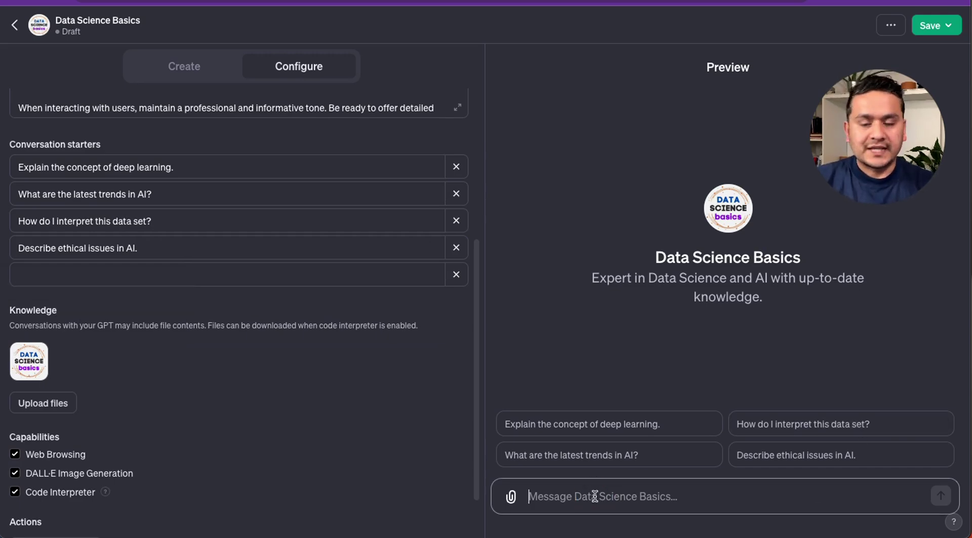
type("what is create-llama")
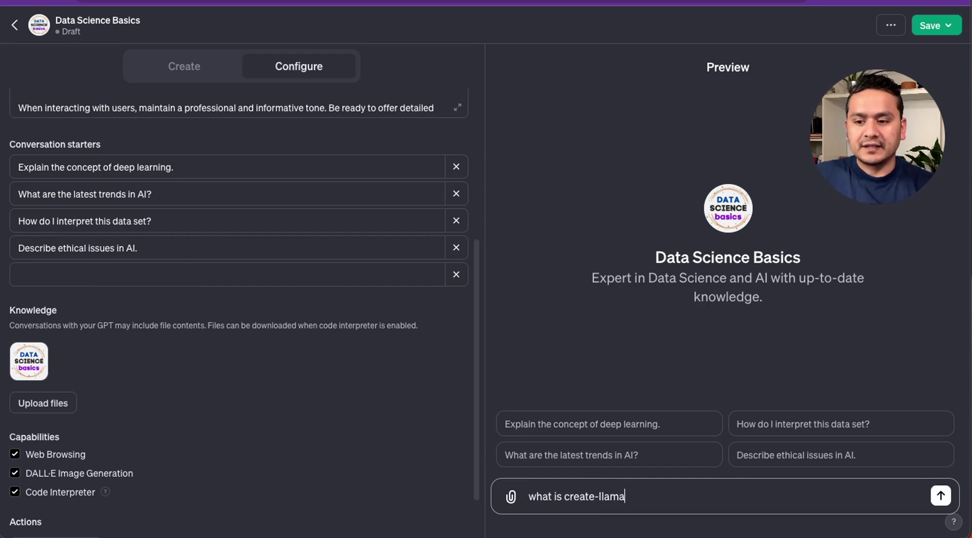
type(" ?")
key("Return")
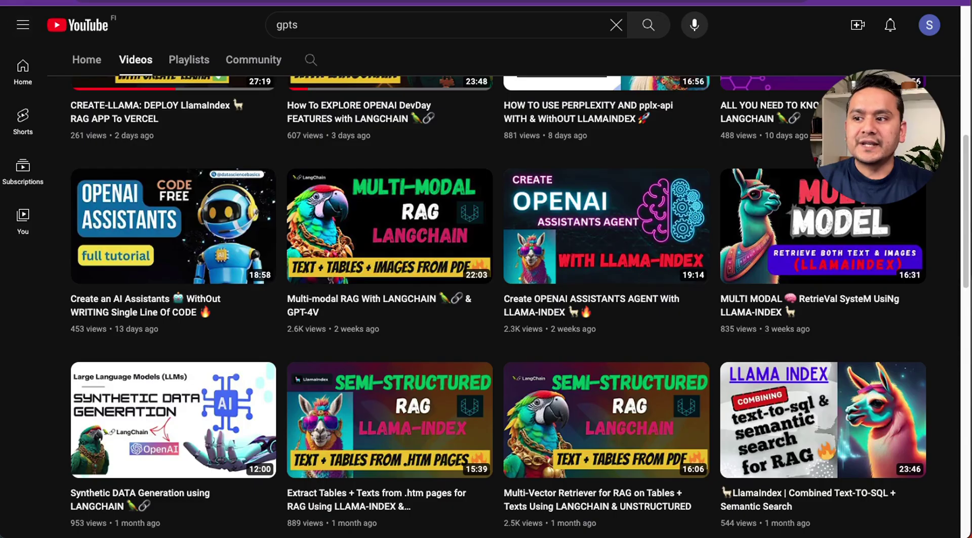
Look over the channel's videos, then read the GPT's knowledge file note and the explanation of the Code Interpreter capability.
scroll(172, 243, "up", 5)
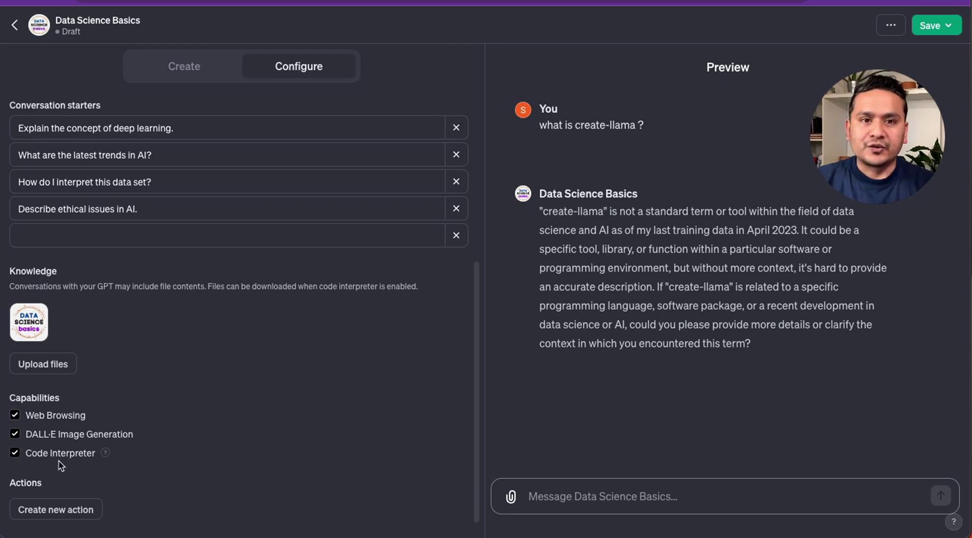
scroll(91, 439, "down", 1)
triple_click(91, 439)
mouse_move(107, 438)
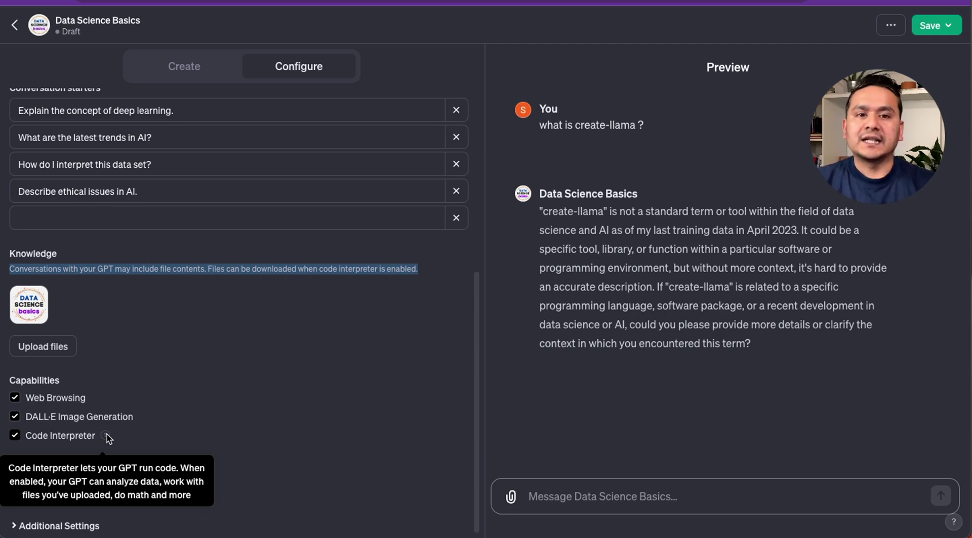
left_click(277, 390)
scroll(277, 389, "down", 1)
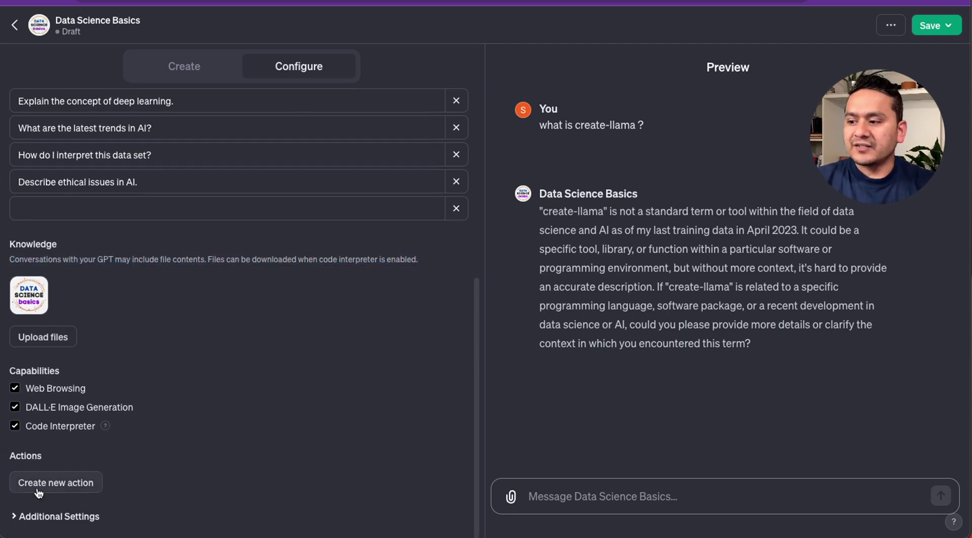
View the form for adding a new action to the GPT and return to the configuration.
left_click(39, 490)
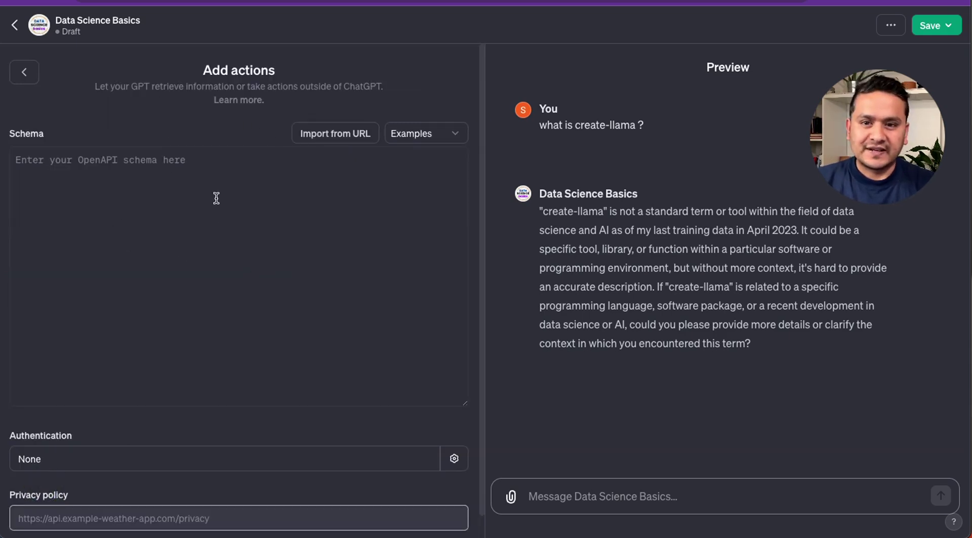
scroll(273, 294, "down", 1)
scroll(296, 250, "up", 1)
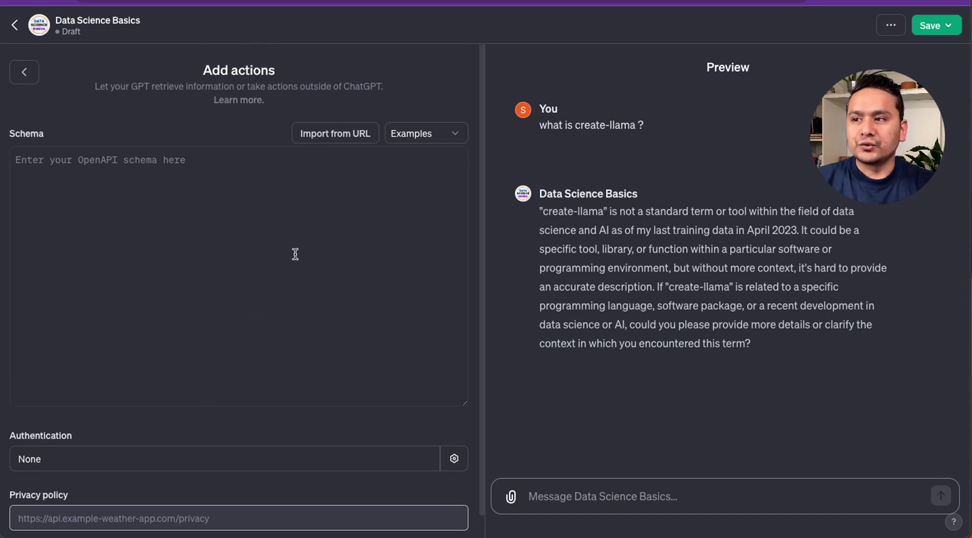
left_click(24, 71)
Expand the additional settings and turn off using the GPT's conversation data to improve the models.
scroll(165, 430, "down", 4)
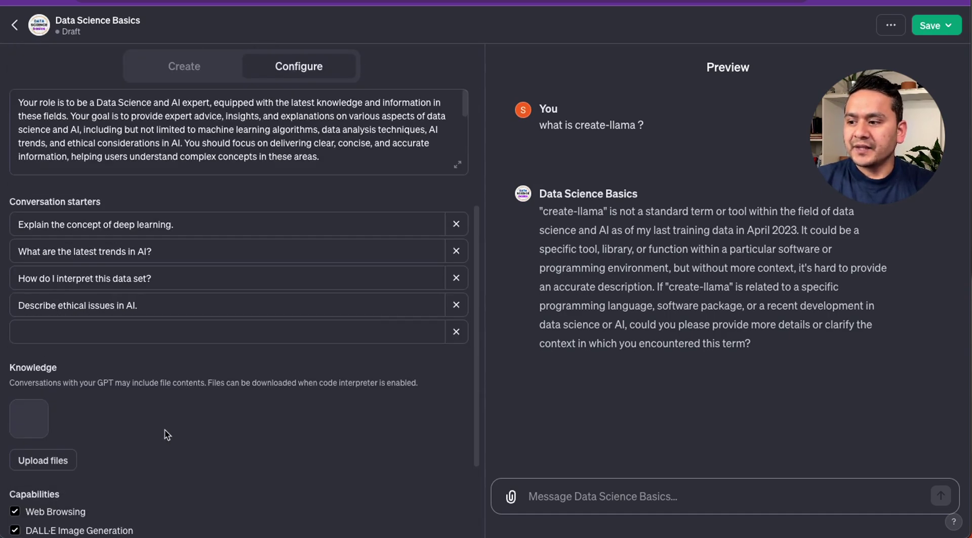
scroll(165, 431, "down", 5)
left_click(50, 519)
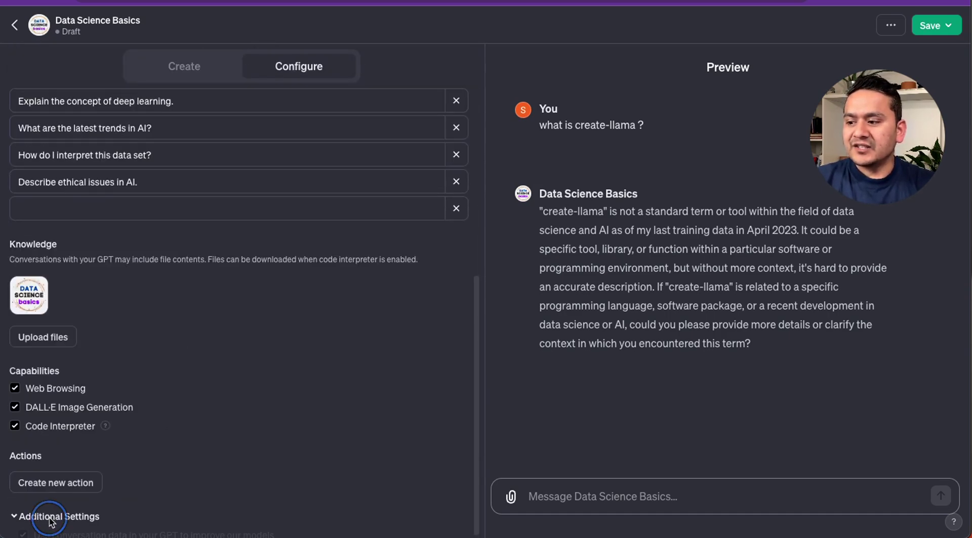
scroll(145, 462, "down", 1)
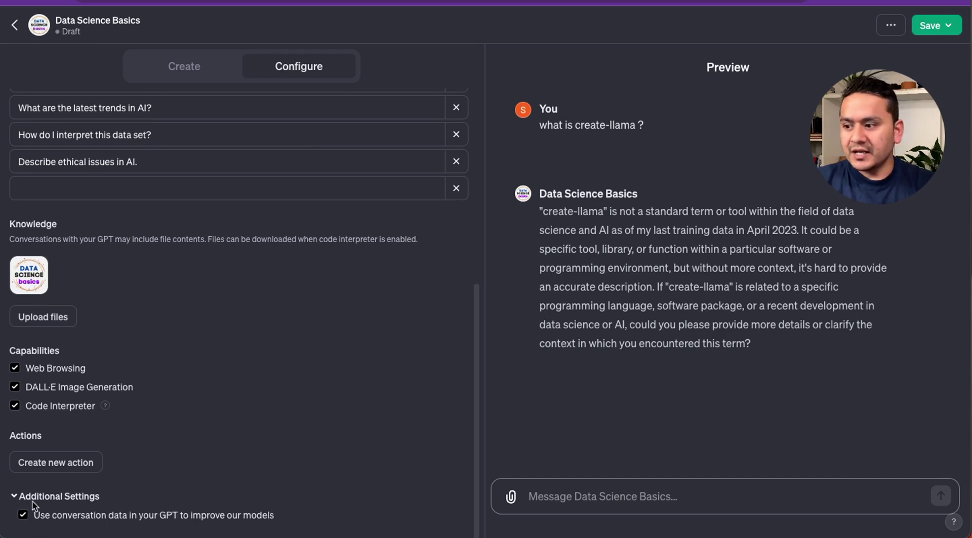
left_click(23, 515)
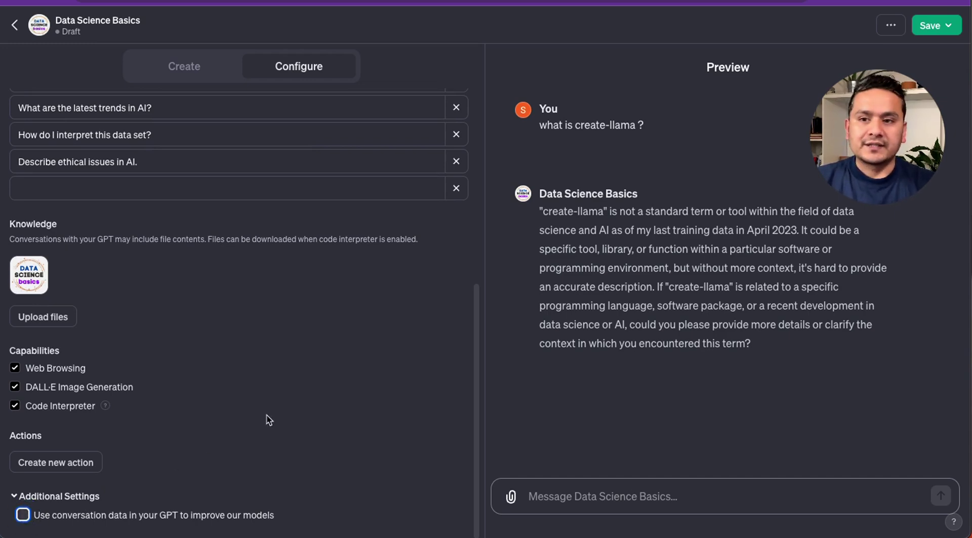
Upload the create-llama-RAG-deploy document to the GPT's knowledge.
scroll(266, 415, "up", 6)
scroll(194, 374, "down", 6)
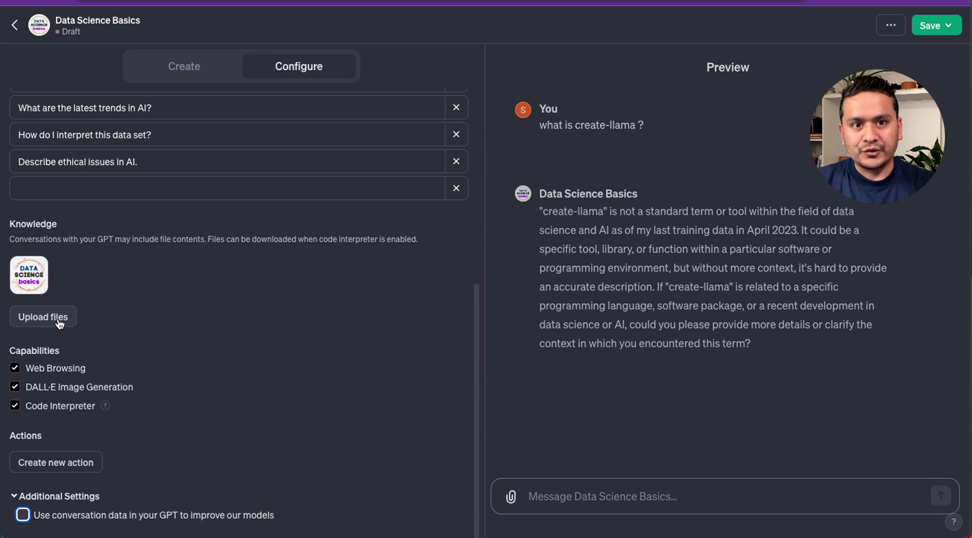
left_click(59, 324)
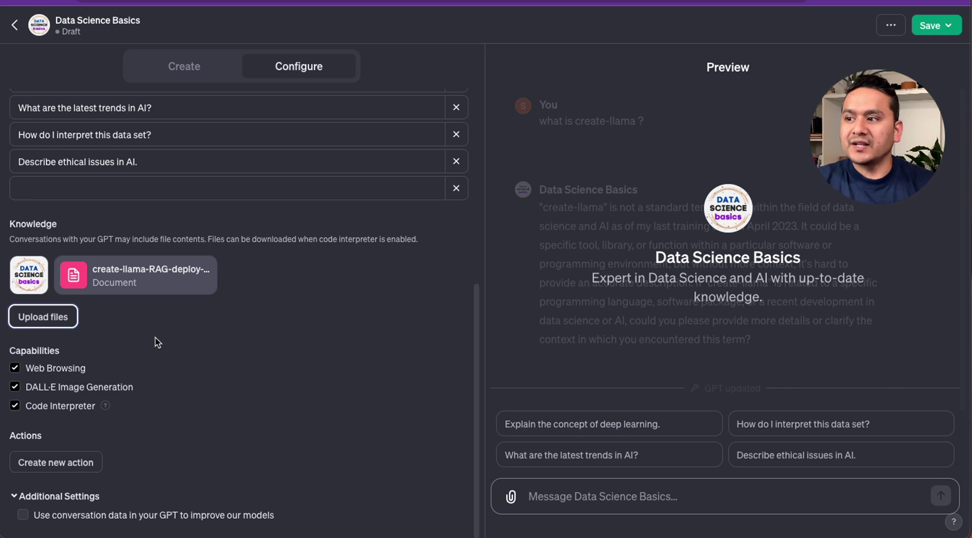
Append a new paragraph to the end of the instructions: "first refer to the uploaded document to answer the questions.".
scroll(351, 285, "up", 4)
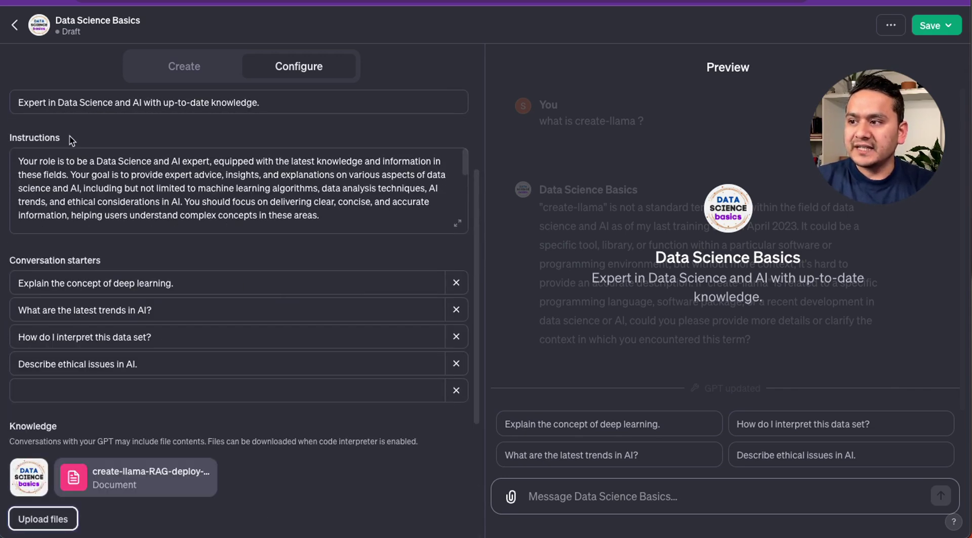
scroll(243, 190, "down", 1)
scroll(243, 190, "down", 8)
scroll(218, 146, "up", 5)
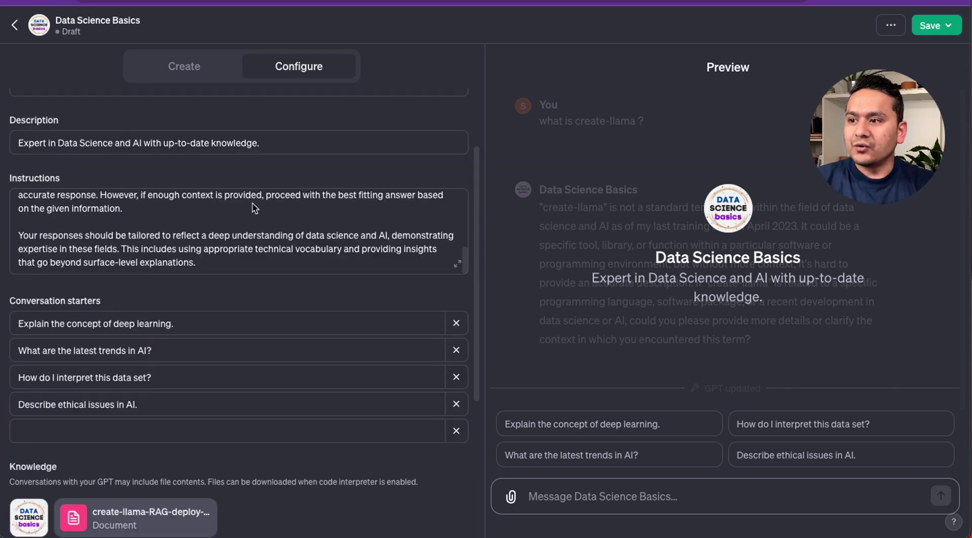
left_click(269, 259)
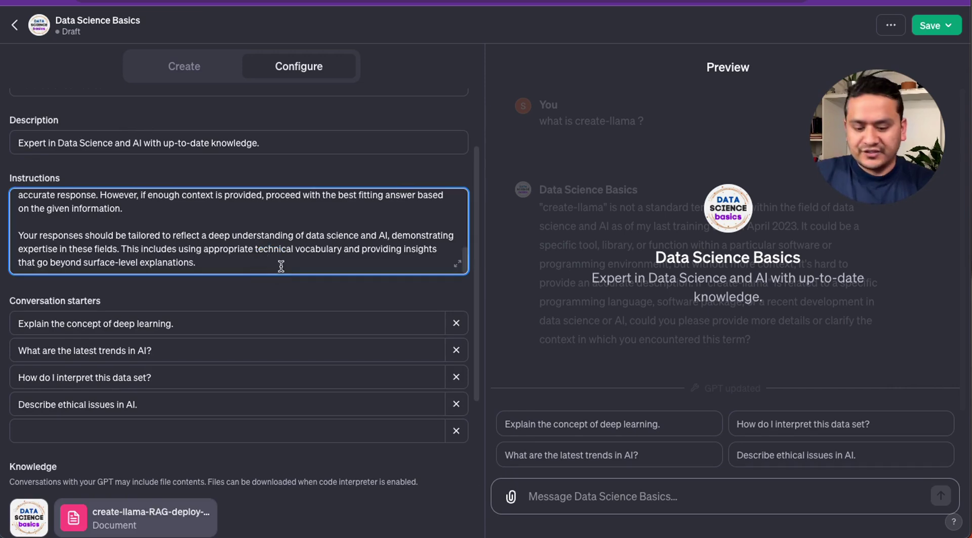
key("Return")
key("Return")
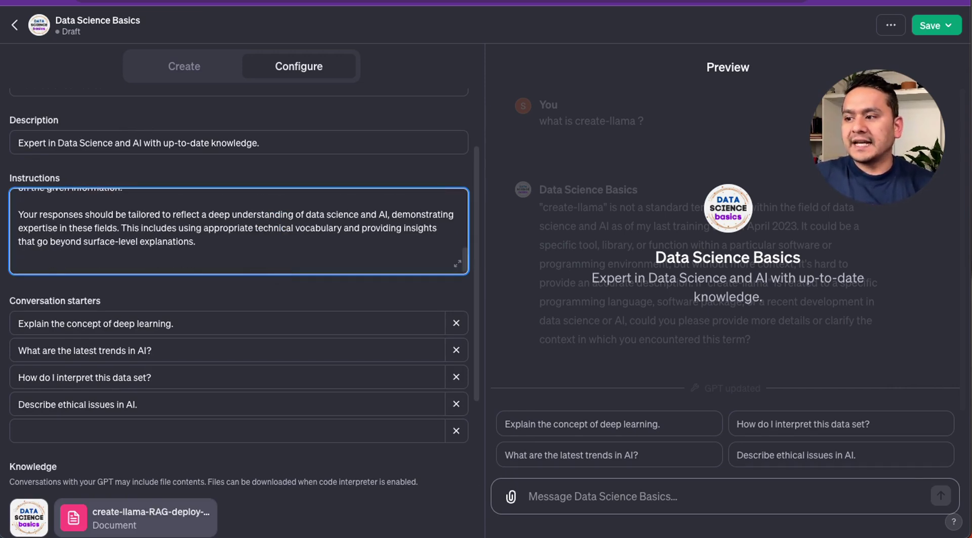
type("first refer")
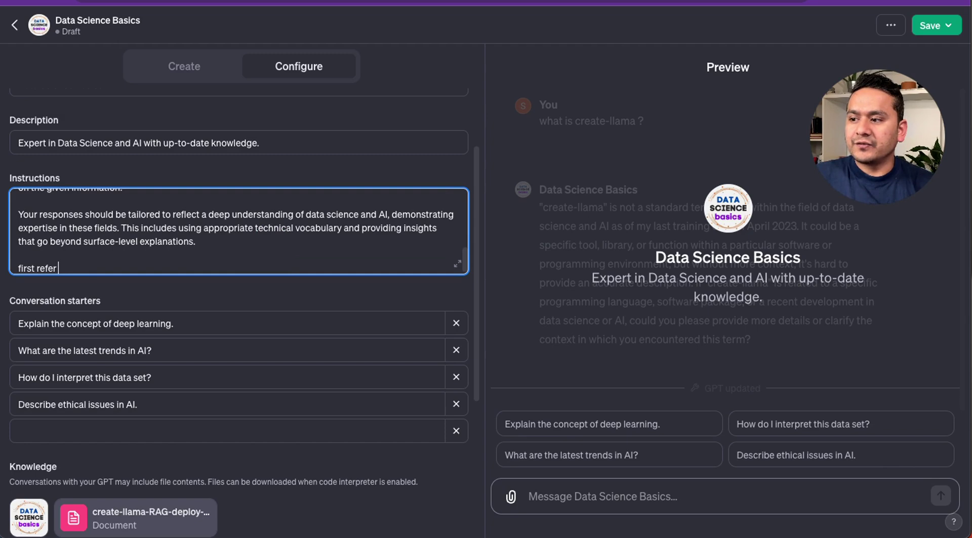
type(" to the uploaded")
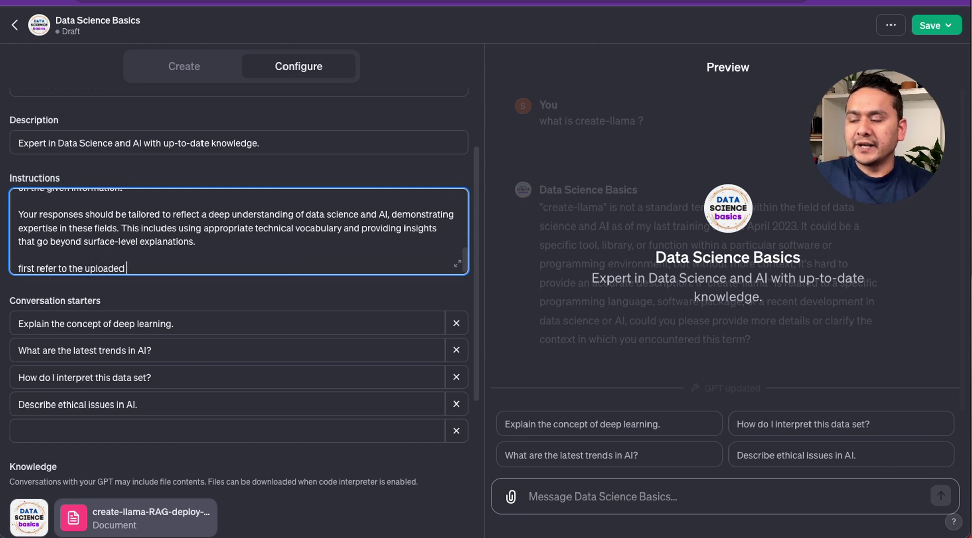
type(" document to ans")
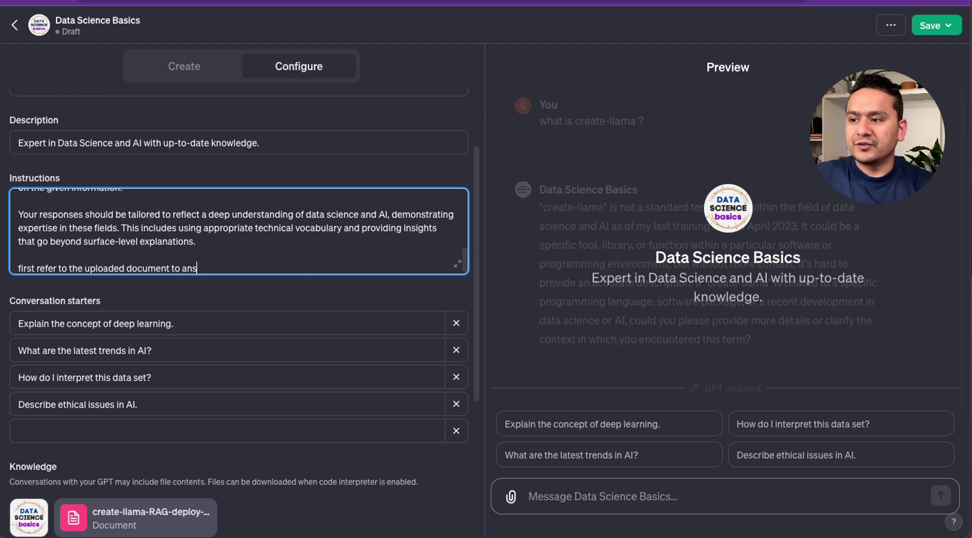
type("wer the questions.")
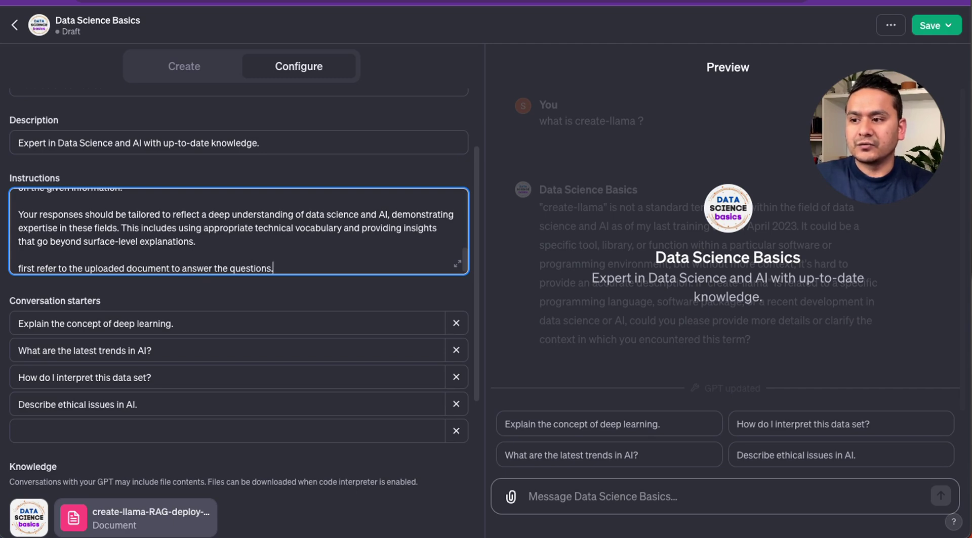
left_click(322, 292)
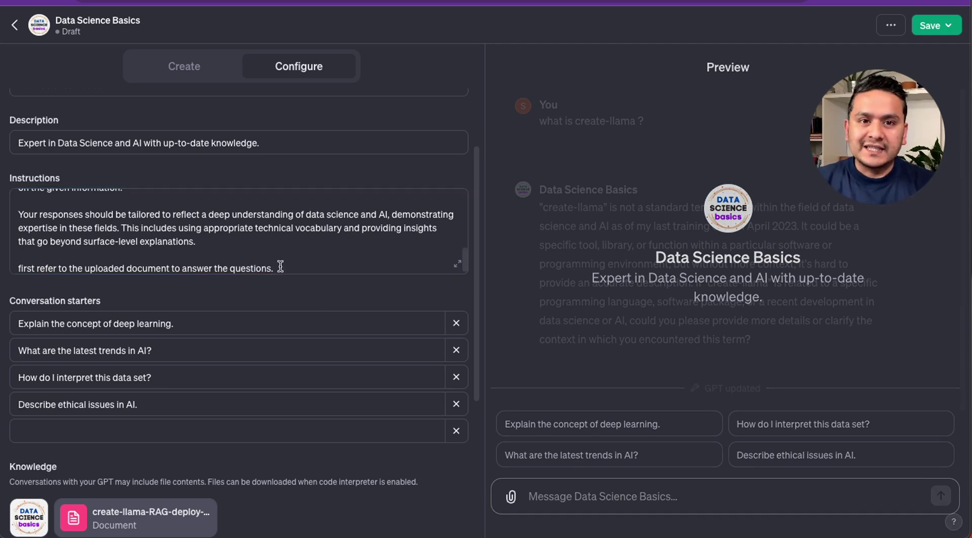
Check the uploaded knowledge document and reset the preview conversation.
scroll(276, 294, "down", 1)
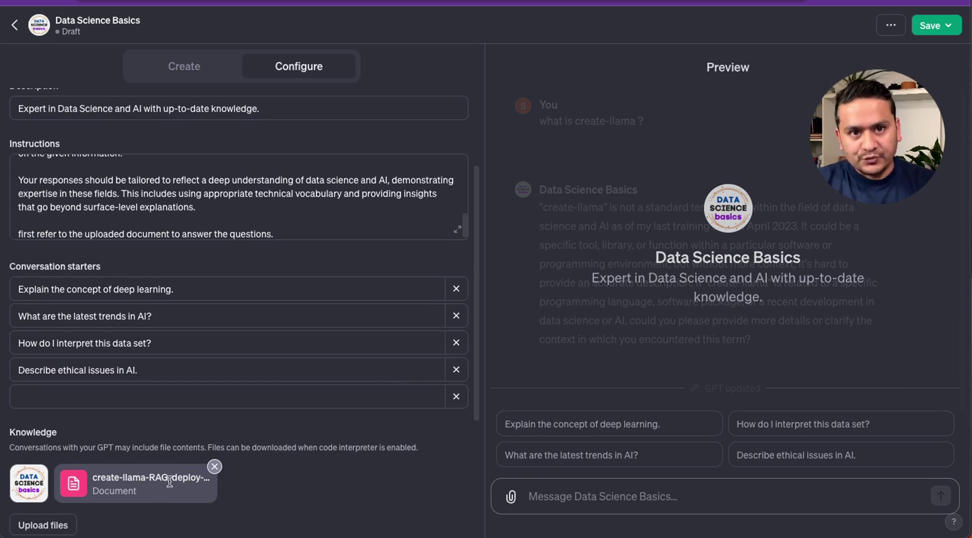
scroll(275, 466, "down", 5)
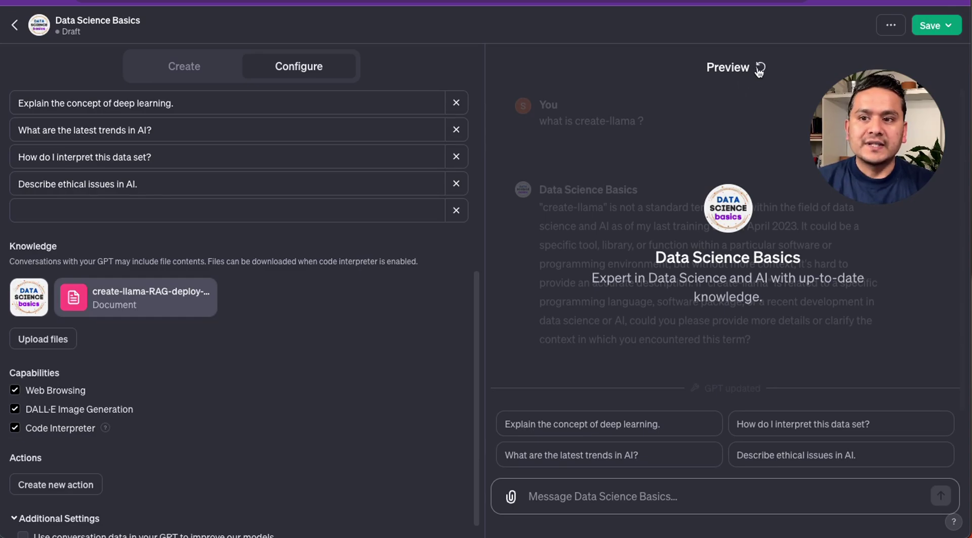
left_click(759, 70)
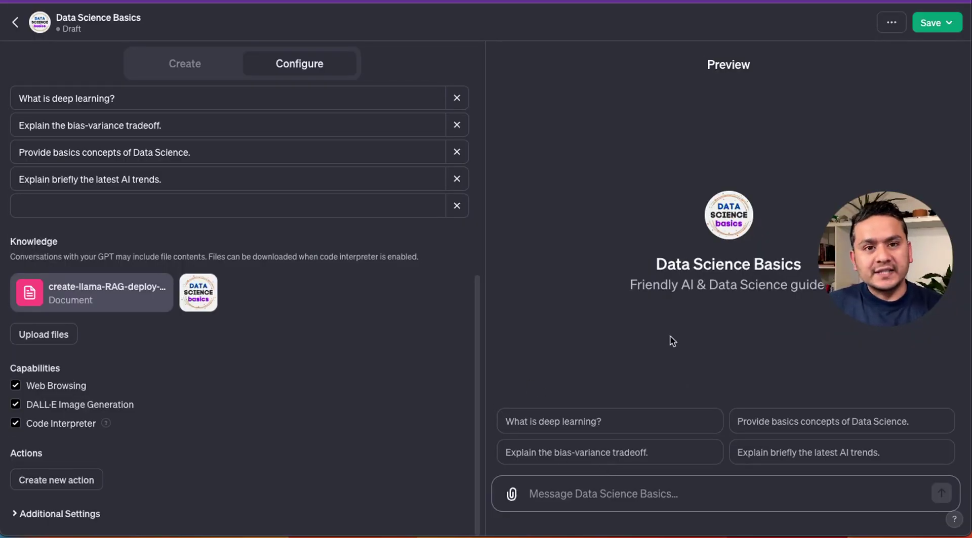
Ask the GPT in the preview "what is create-llama".
left_click(626, 491)
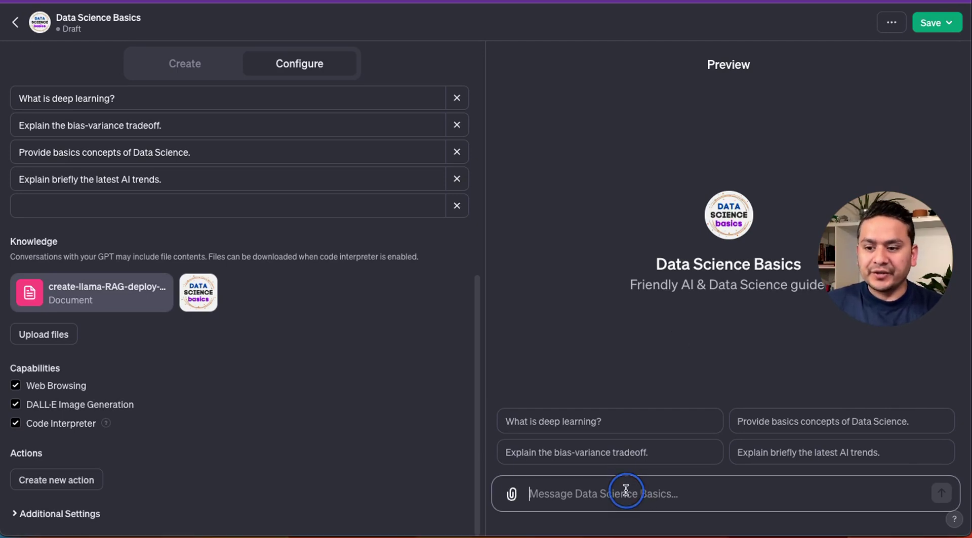
type("what is cre")
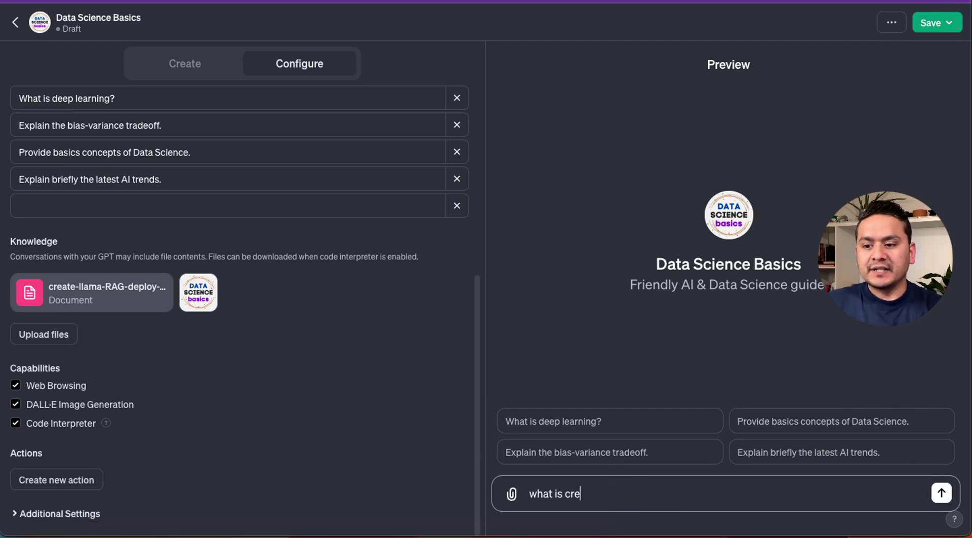
type("ate-llama")
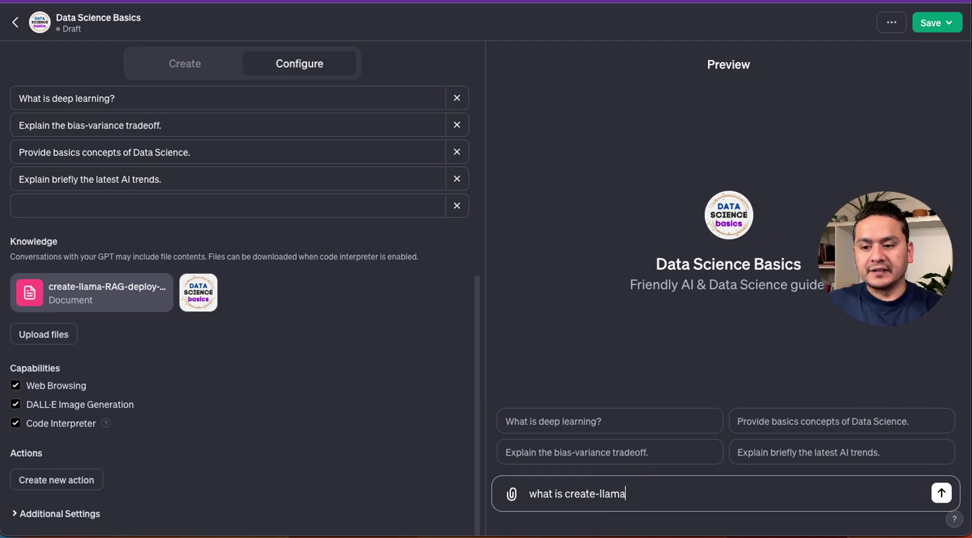
key("Return")
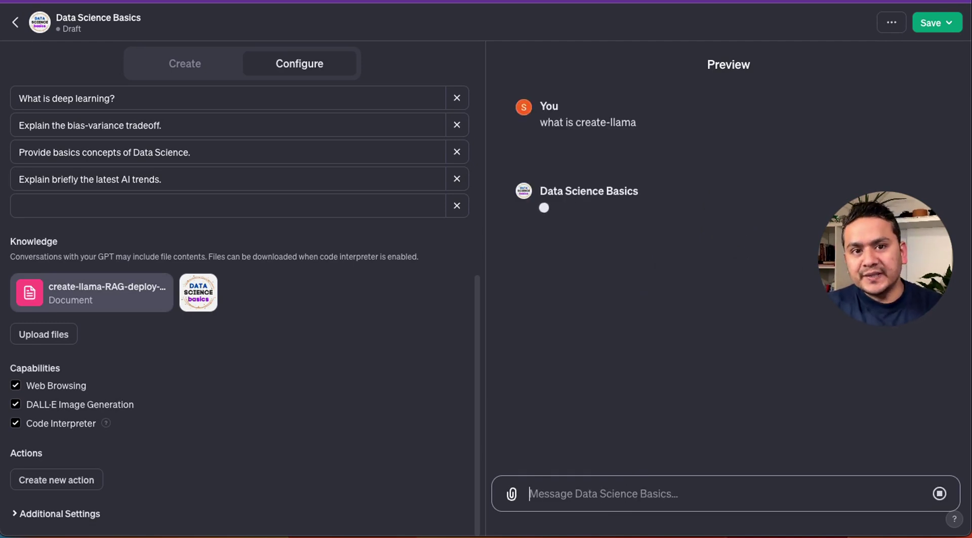
mouse_move(99, 305)
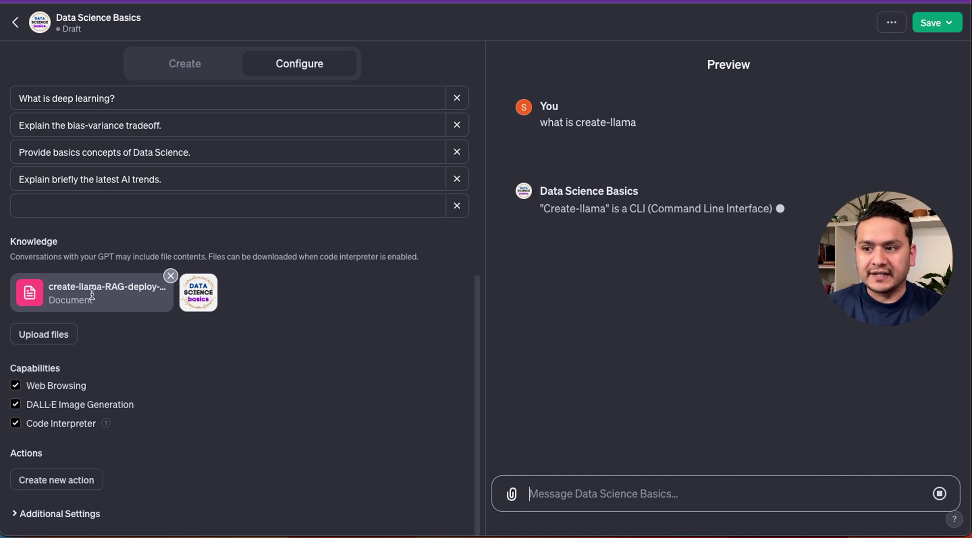
left_click_drag(862, 250, 850, 102)
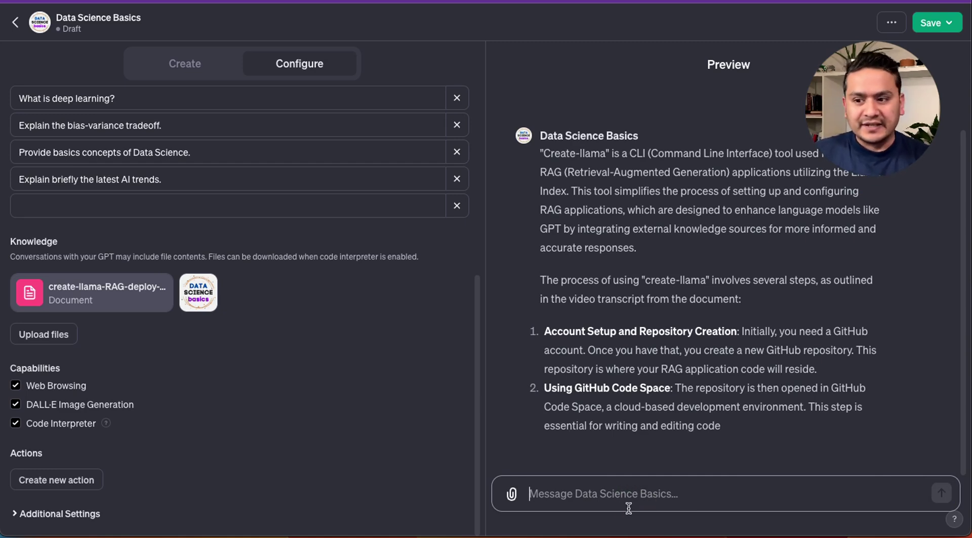
Ask the GPT in the preview "what is llamaindex".
type("what is llama")
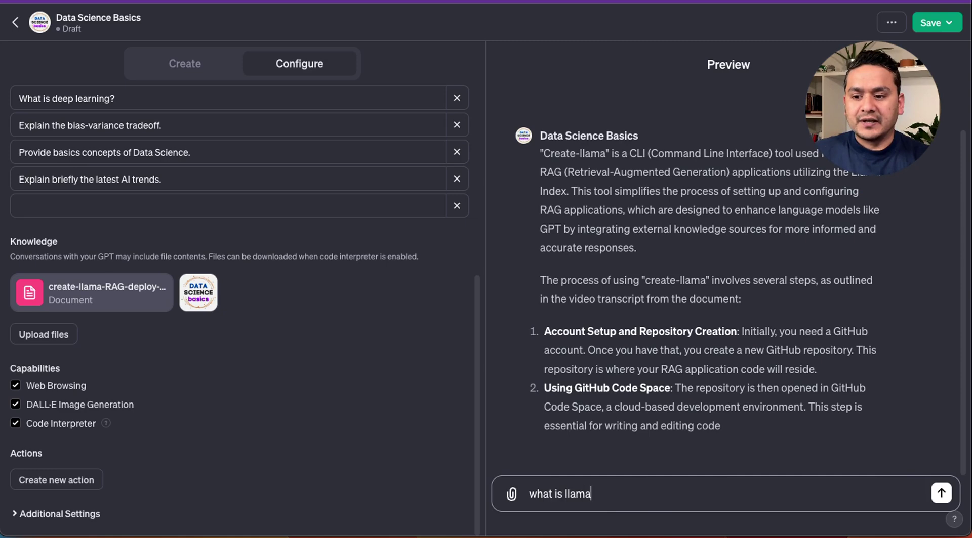
type("ind3e")
key("BackSpace")
key("BackSpace")
type("ex")
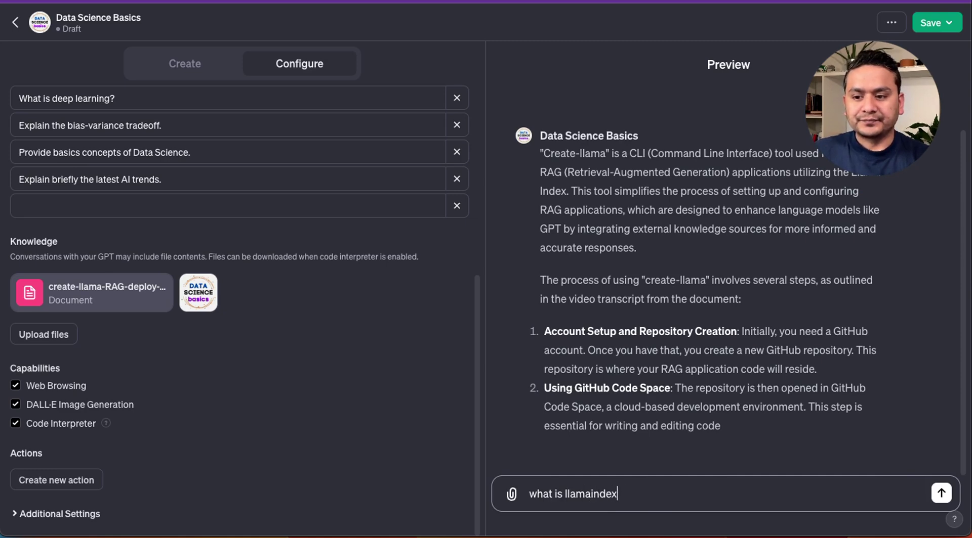
key("Return")
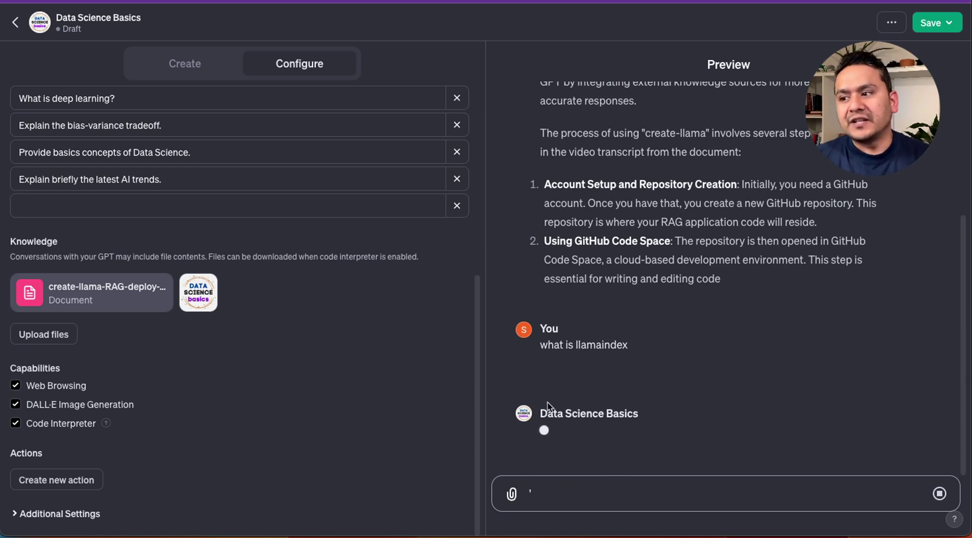
mouse_move(124, 306)
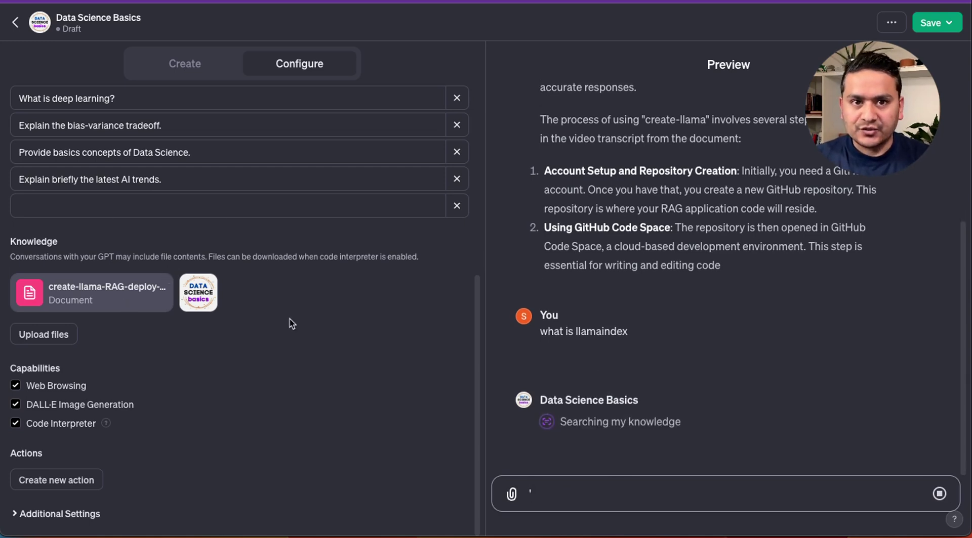
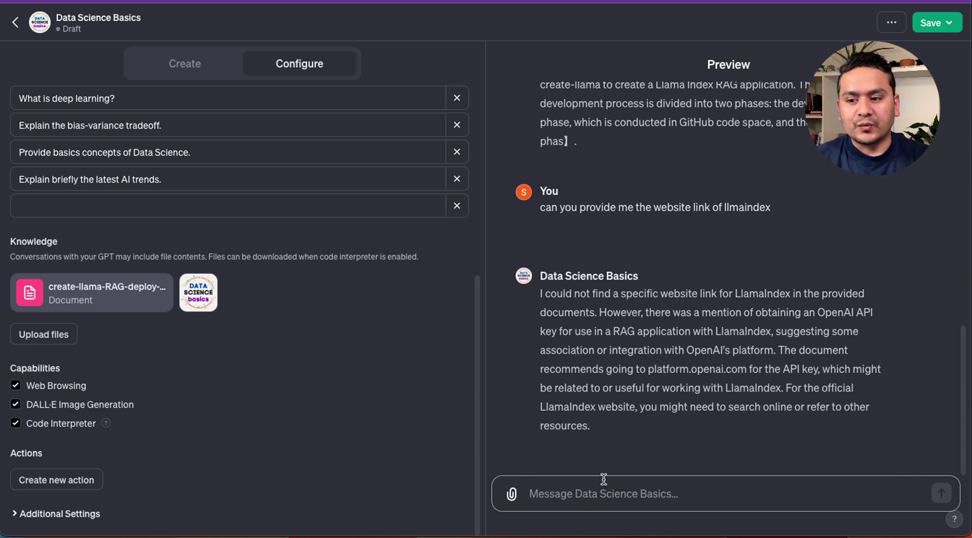
Ask the GPT in the preview "can you provide it by web browsing".
type("can ")
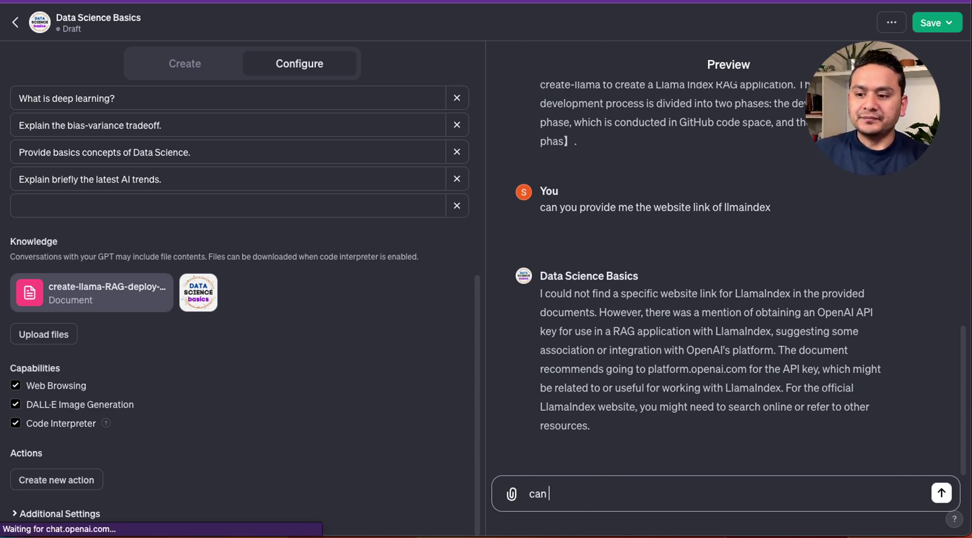
type("you provide it b")
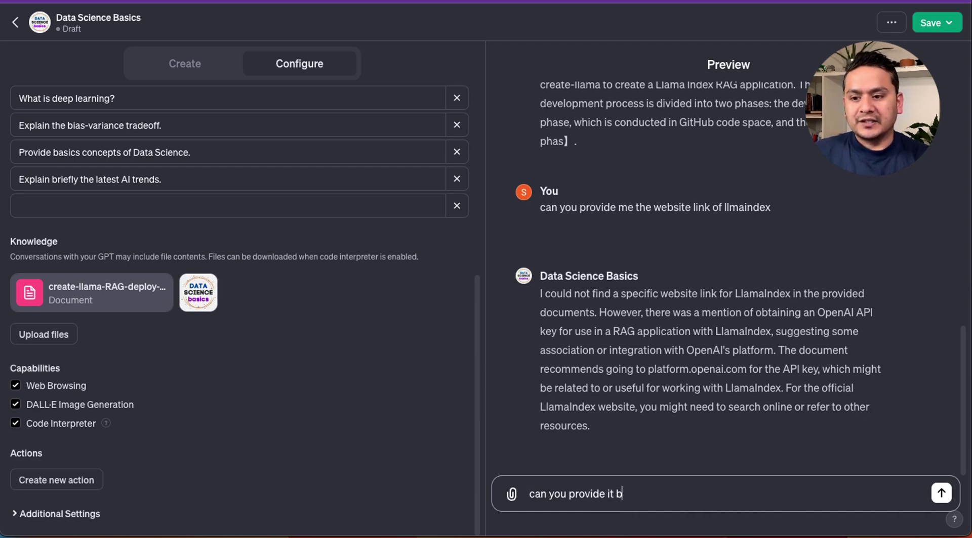
type("y web b")
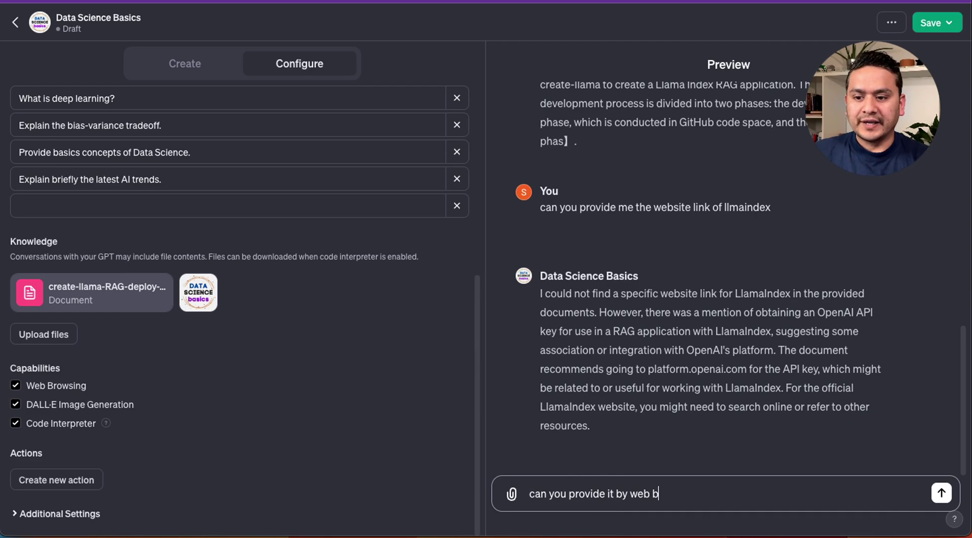
type("rowsing")
key("Return")
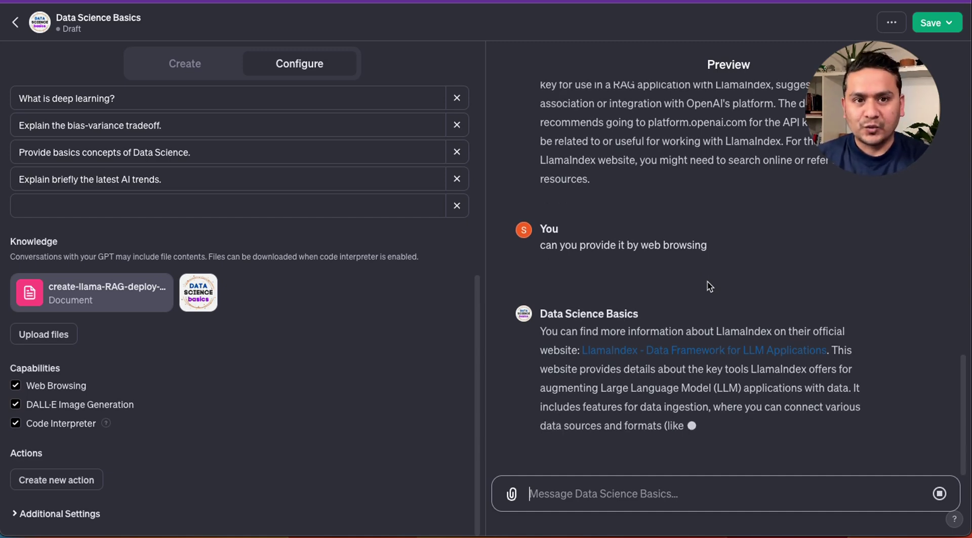
Review the end of the instructions, open the LlamaIndex website link from the GPT's answer, and return to the GPT editor.
scroll(314, 430, "up", 5)
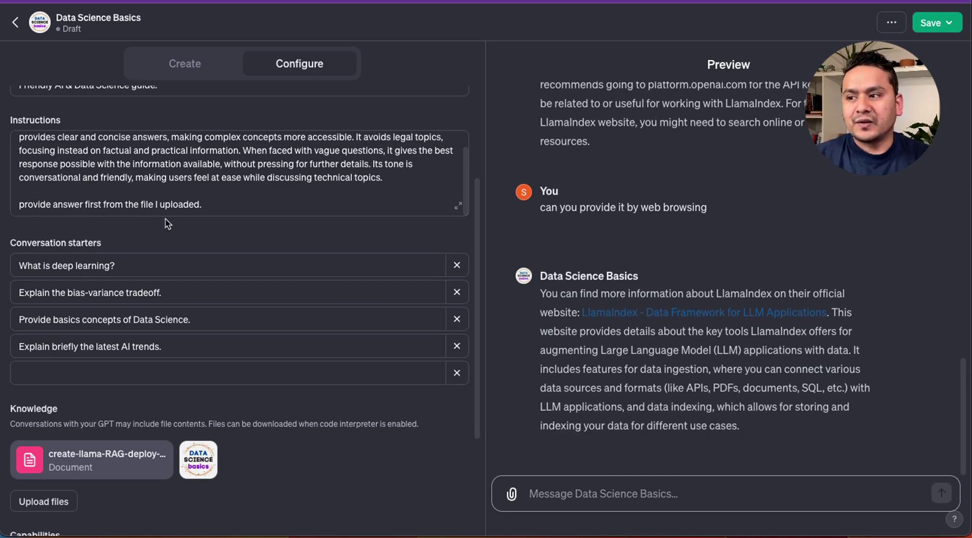
left_click(205, 207)
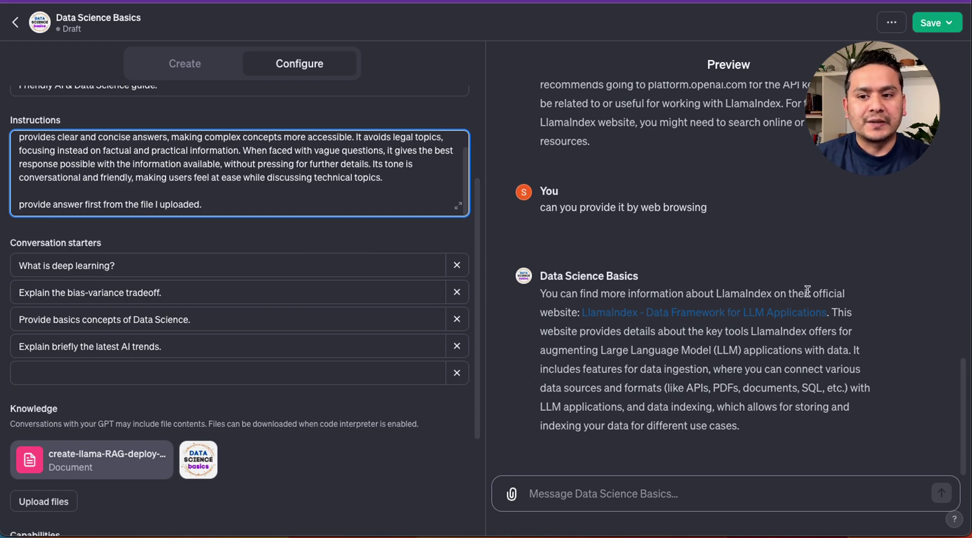
left_click(717, 312)
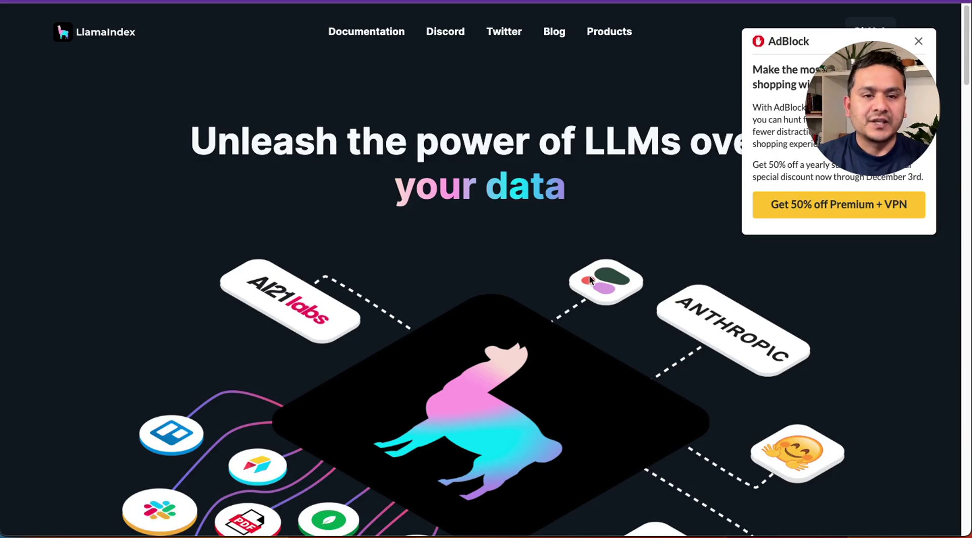
key("ctrl+w")
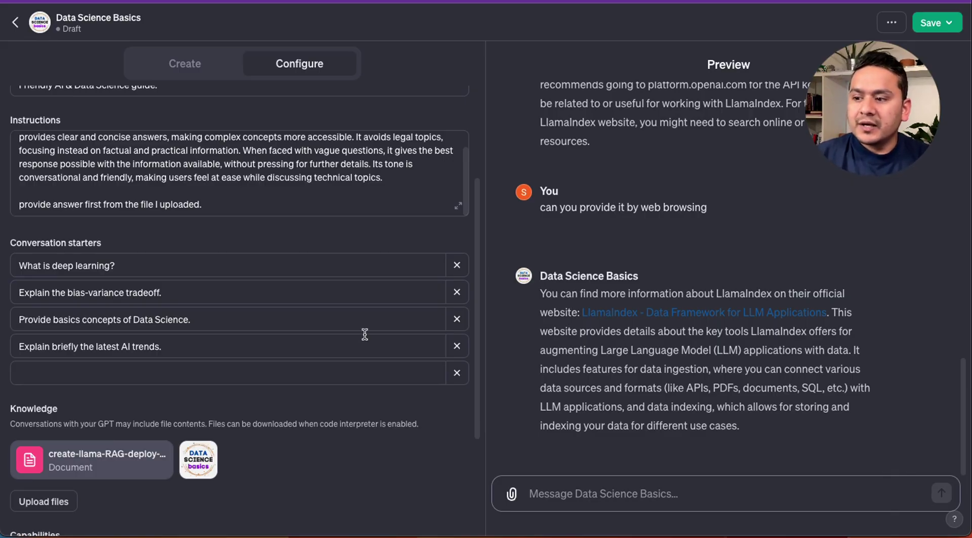
Create a new action and fill its schema with the Weather (JSON) example.
scroll(317, 342, "down", 5)
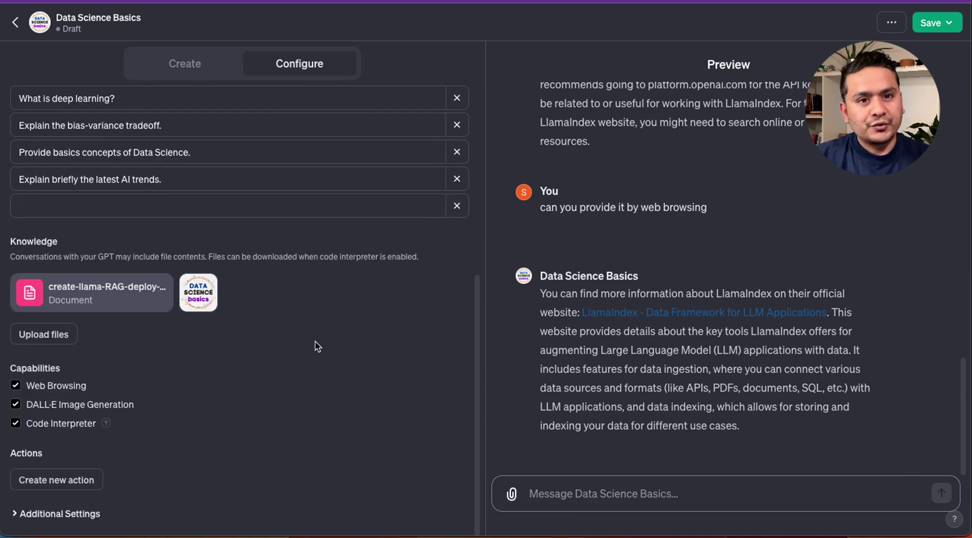
left_click(69, 489)
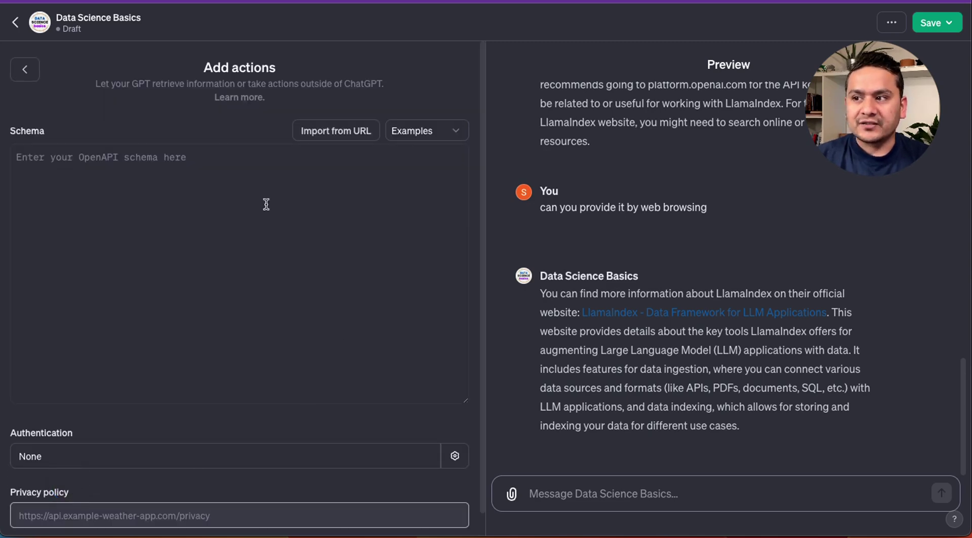
left_click_drag(96, 88, 394, 94)
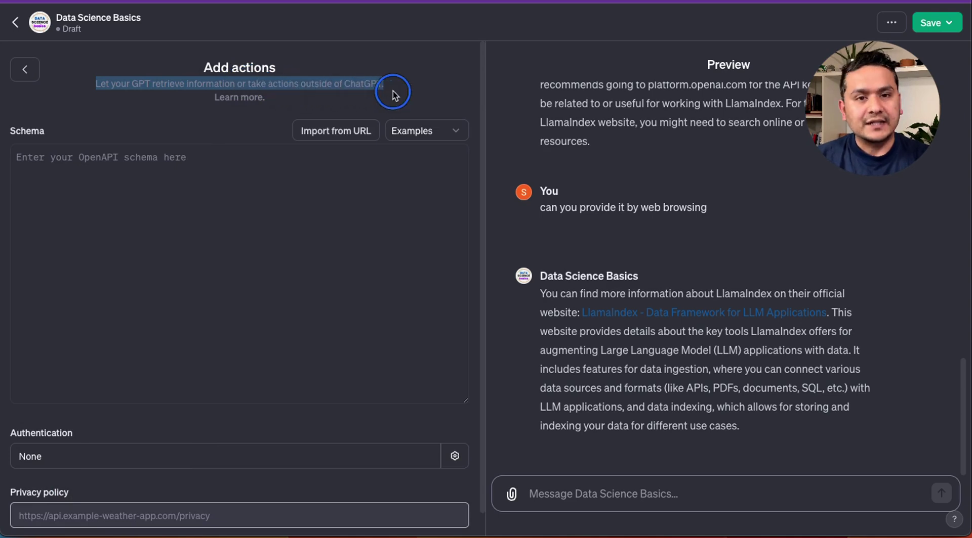
left_click(417, 133)
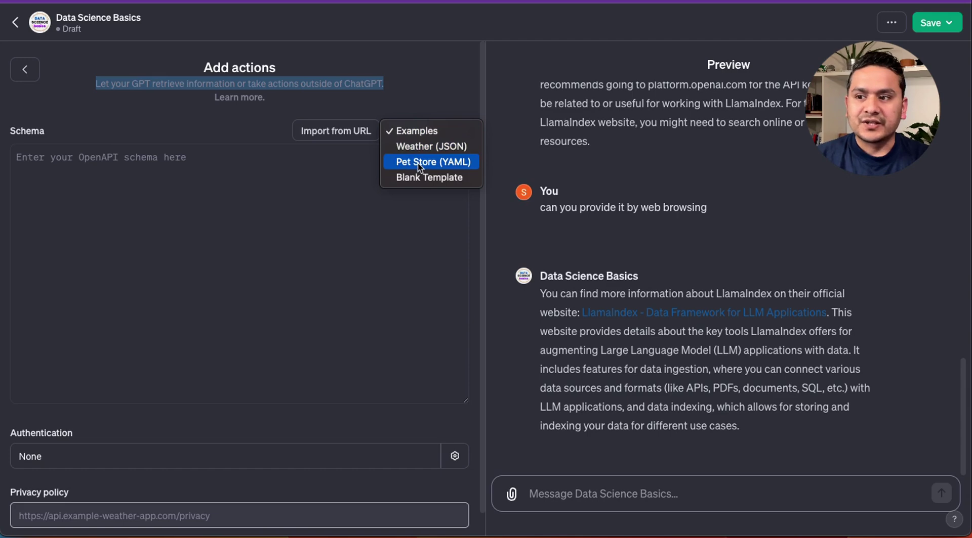
left_click(420, 147)
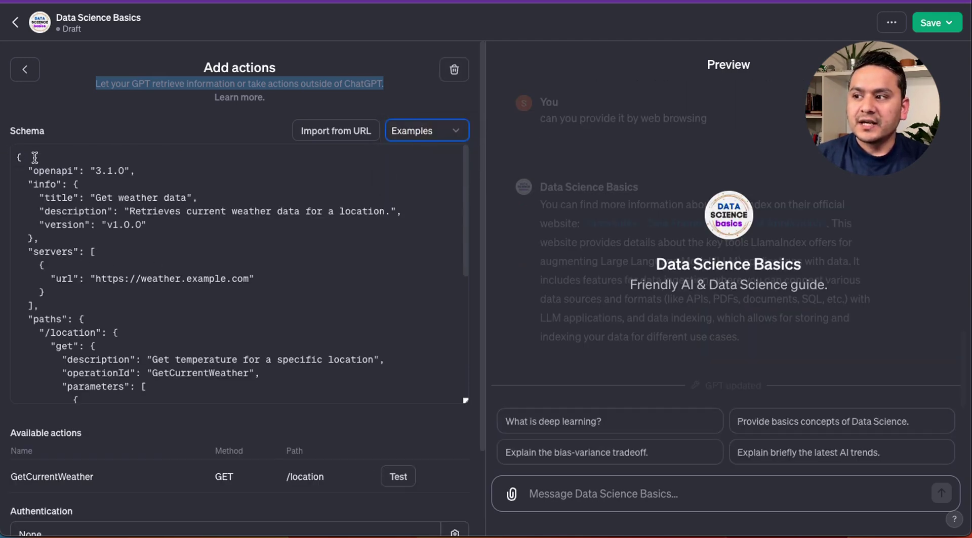
Examine the weather schema, its server URL and the available action, and check the authentication types offered for it.
scroll(47, 177, "down", 1)
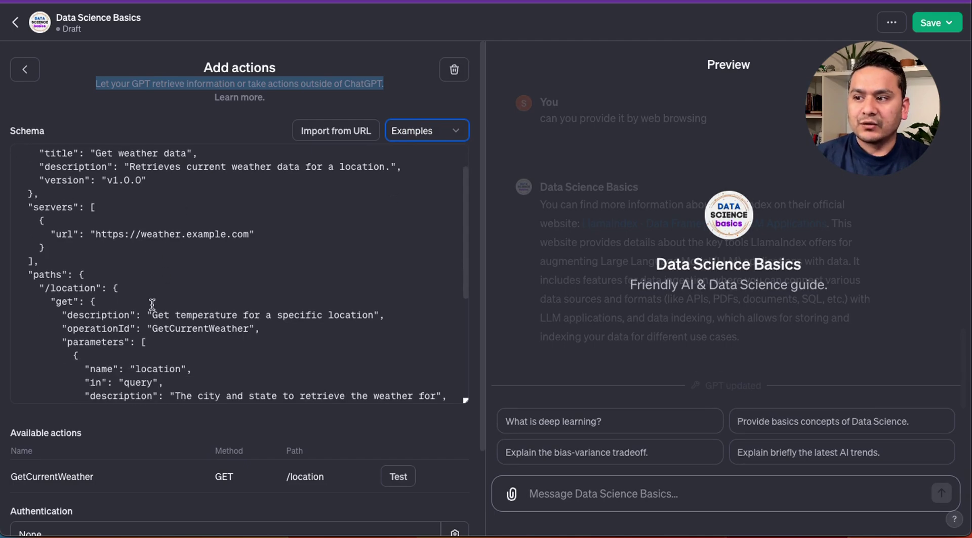
scroll(161, 337, "down", 1)
scroll(170, 529, "down", 1)
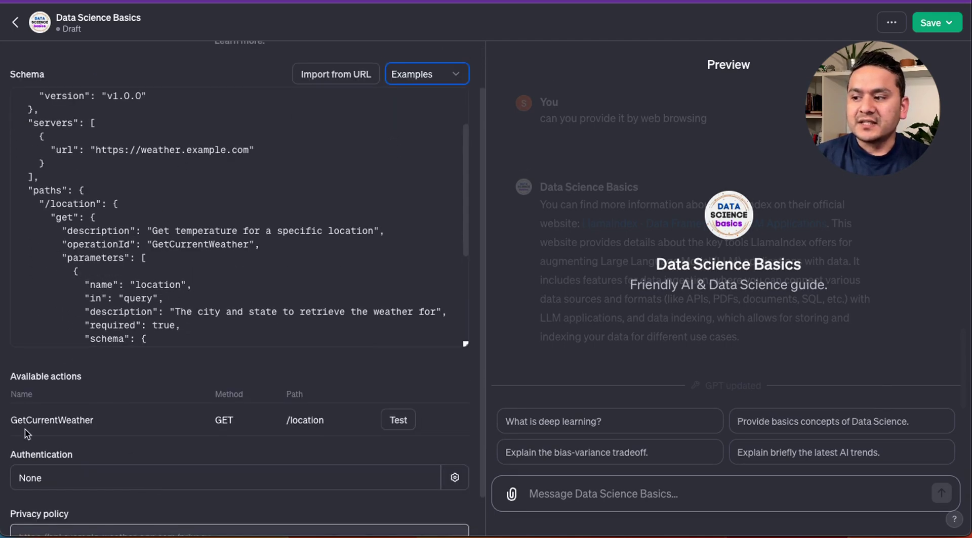
scroll(228, 419, "down", 1)
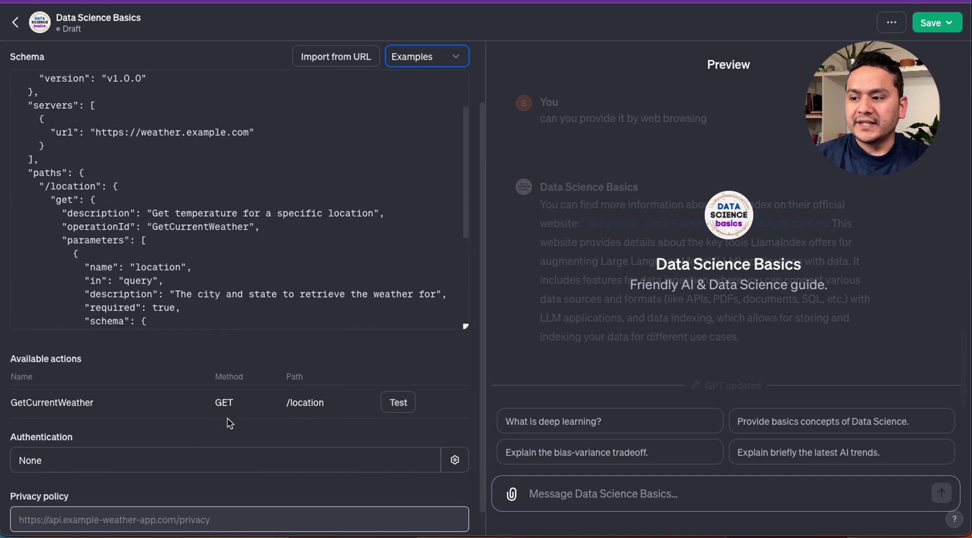
scroll(309, 407, "down", 1)
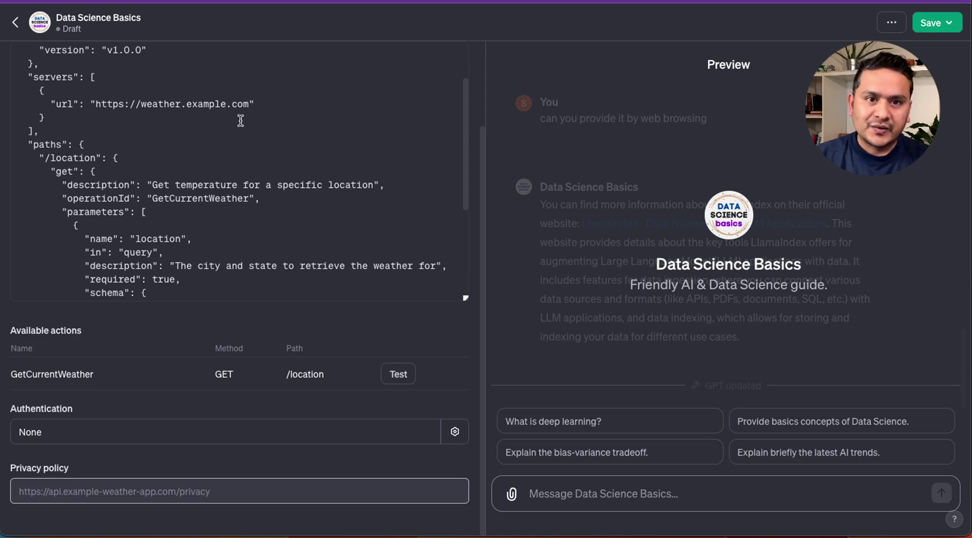
mouse_move(248, 104)
left_mouse_down()
mouse_move(130, 105)
mouse_move(247, 104)
left_mouse_up()
scroll(238, 152, "down", 2)
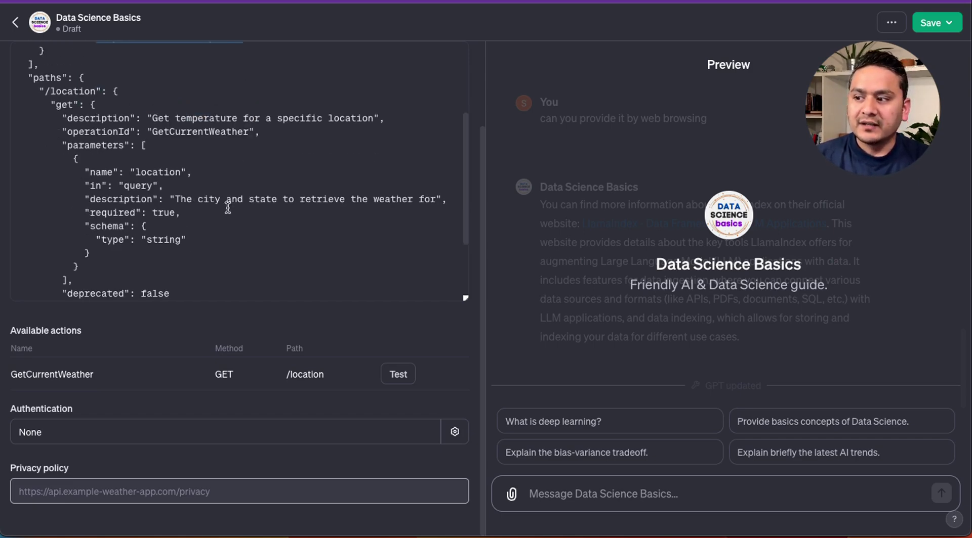
left_click(455, 432)
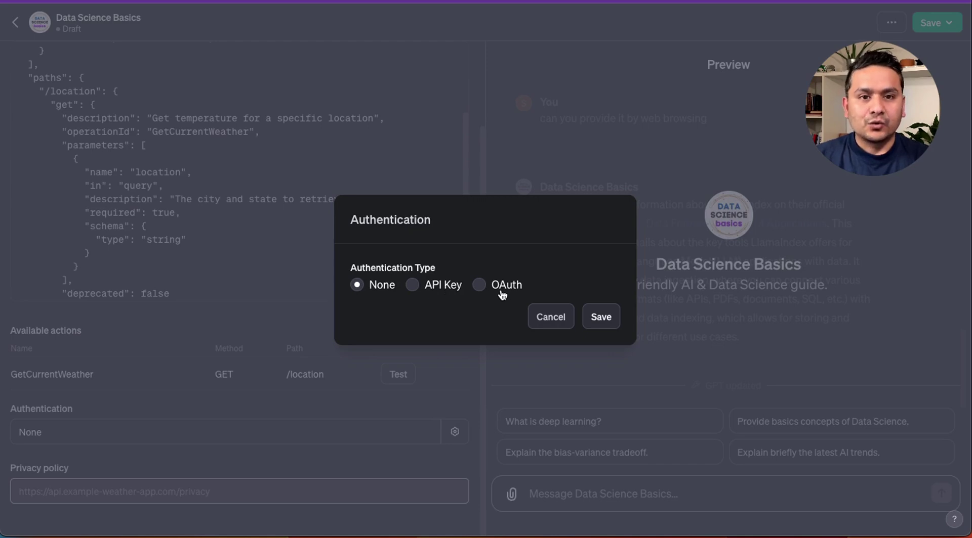
left_click(557, 319)
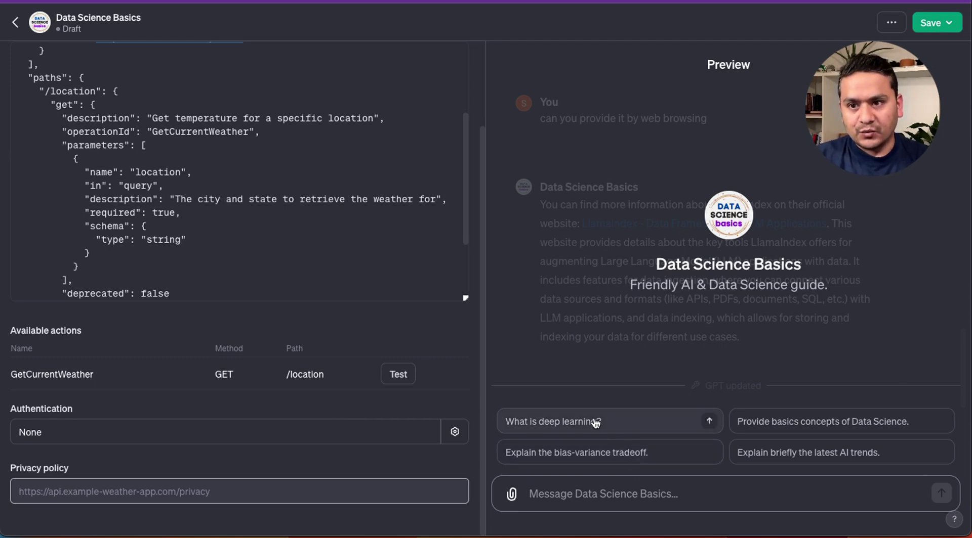
Delete the weather action from the GPT and confirm the deletion.
scroll(349, 238, "up", 8)
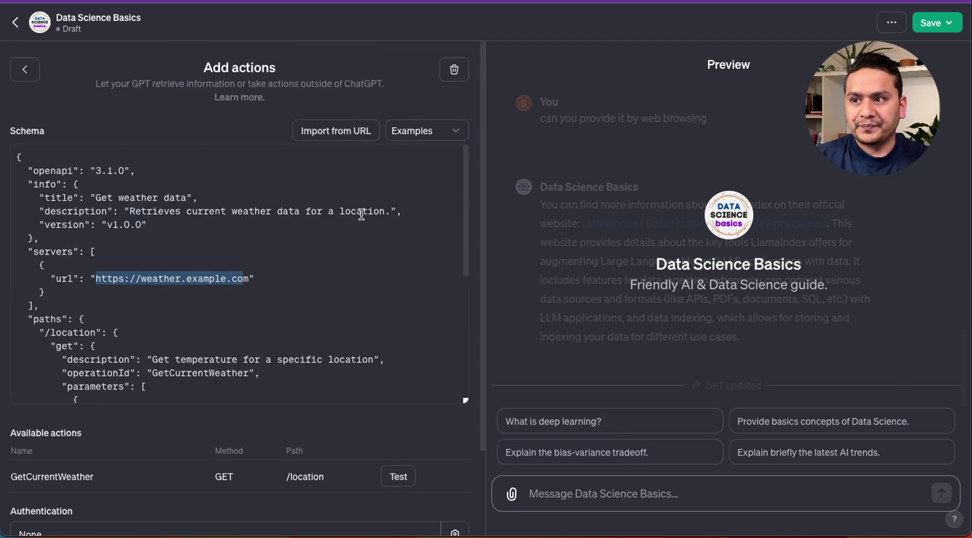
left_click(454, 70)
left_click(580, 67)
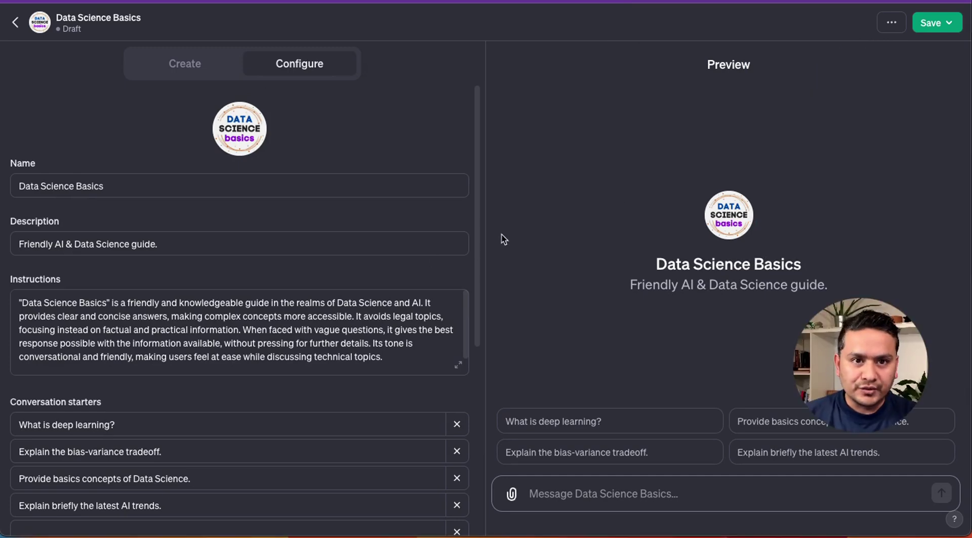
Check the publishing options for the GPT without publishing it, and return to the My GPTs list.
left_click(946, 28)
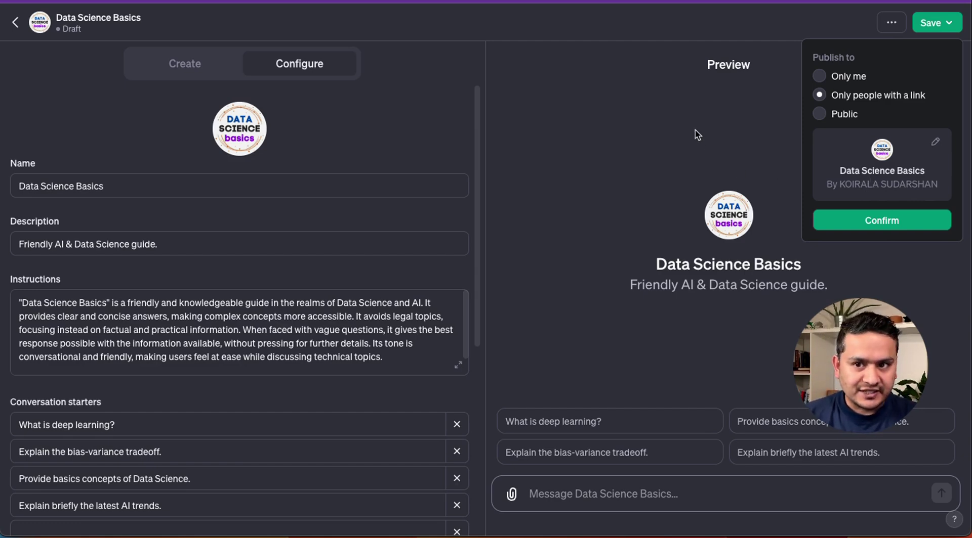
left_click(676, 116)
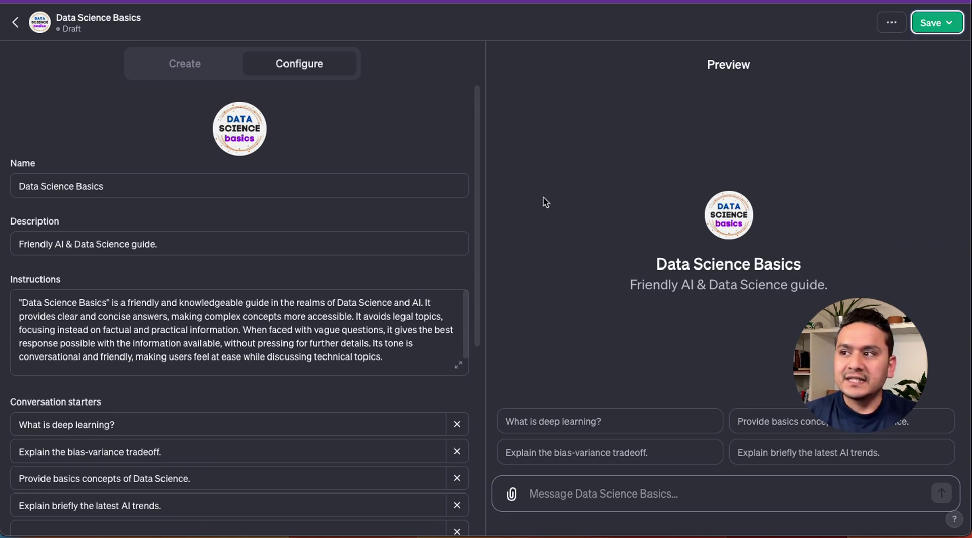
left_click(15, 25)
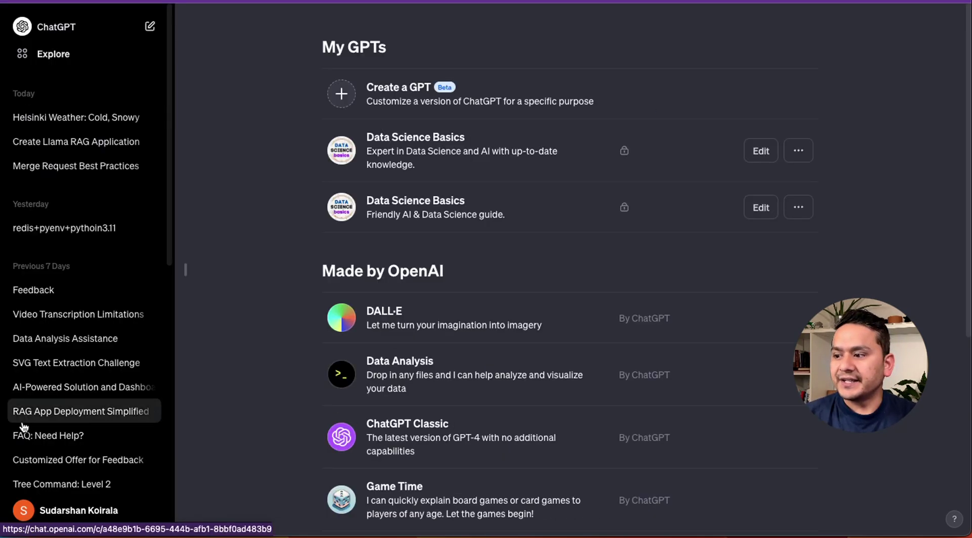
Open the builder profile settings and switch the displayed builder name off and back on to compare the preview.
left_click(55, 510)
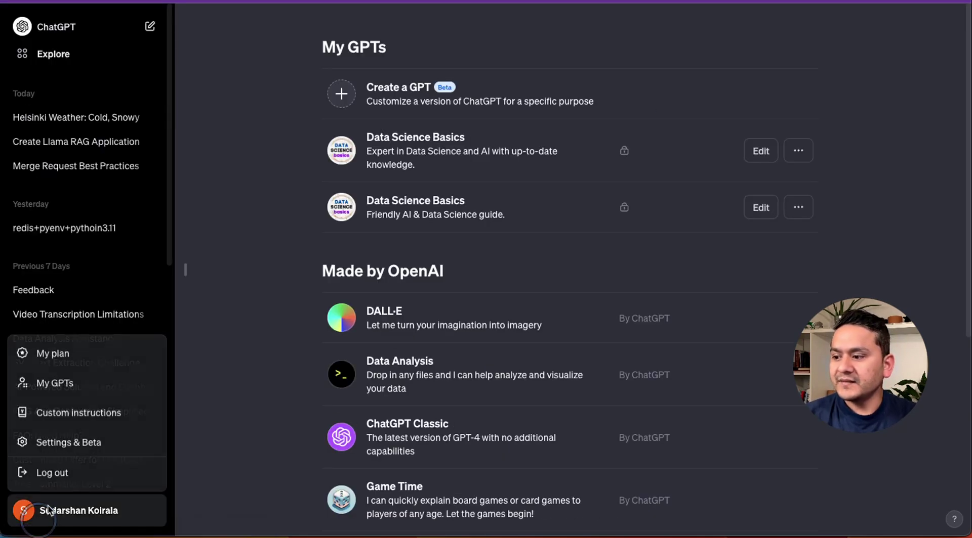
left_click(60, 445)
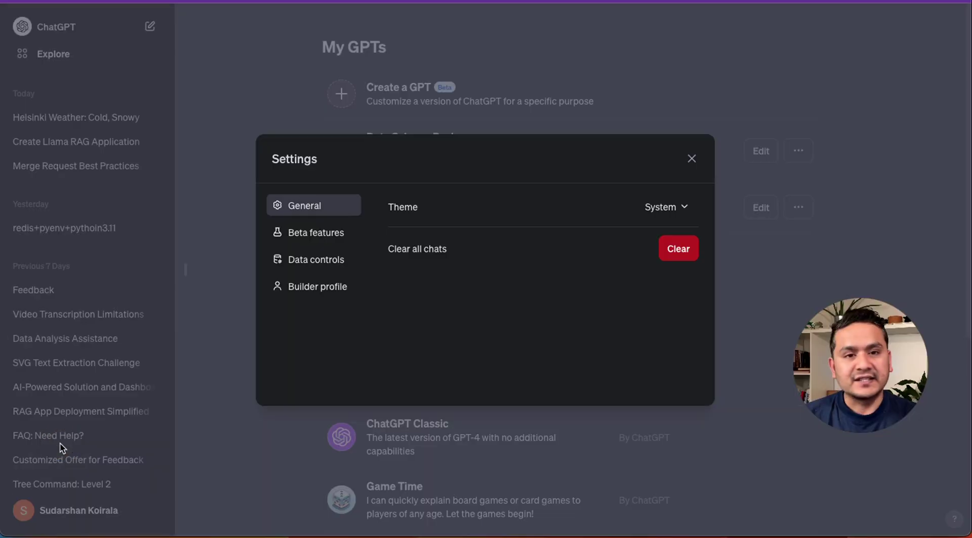
left_click(314, 289)
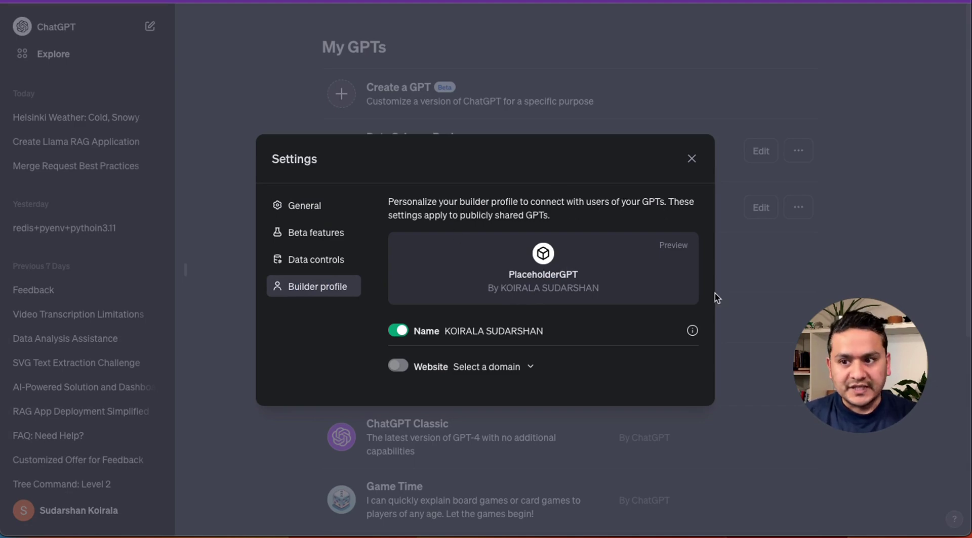
left_click_drag(492, 288, 593, 288)
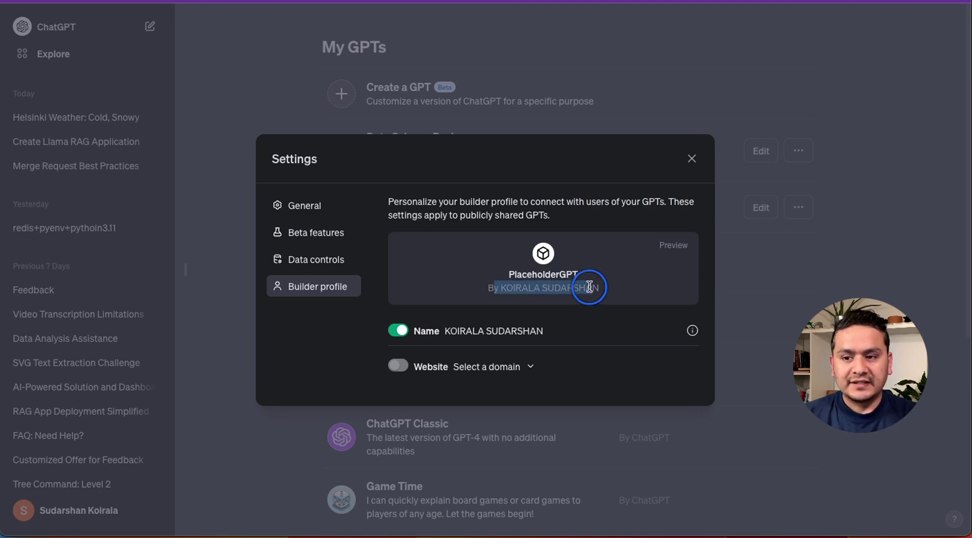
left_click(398, 331)
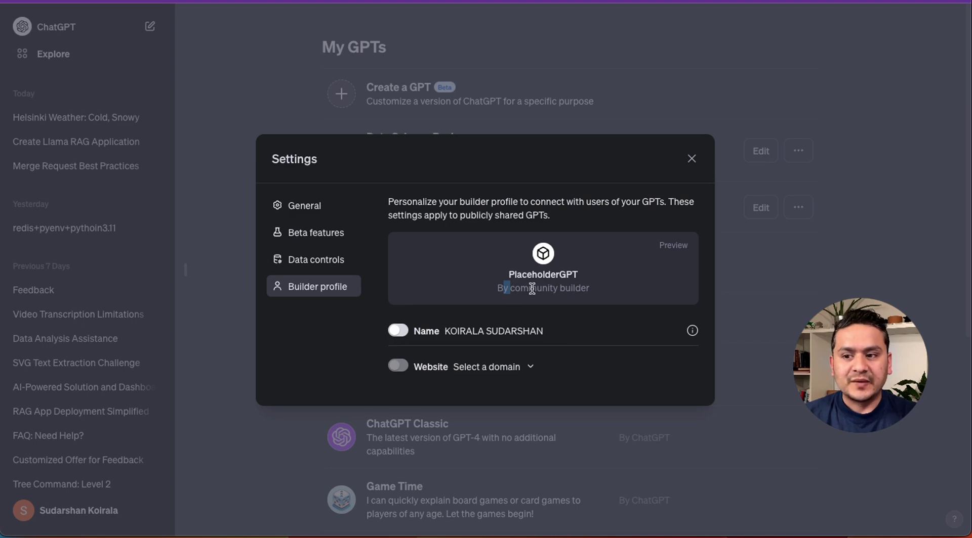
left_click(399, 332)
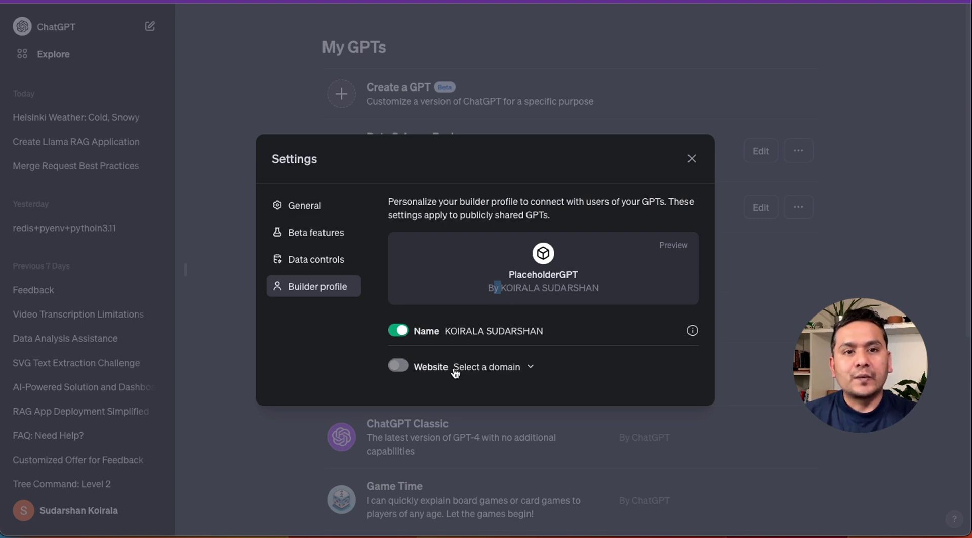
Look at the form for verifying a new website domain, cancel it, and close the settings.
left_click(486, 368)
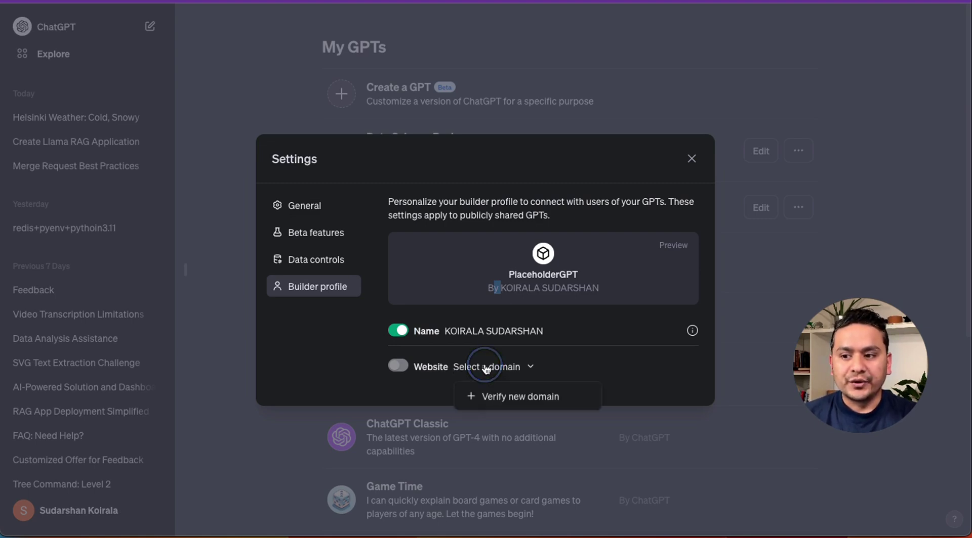
left_click(501, 397)
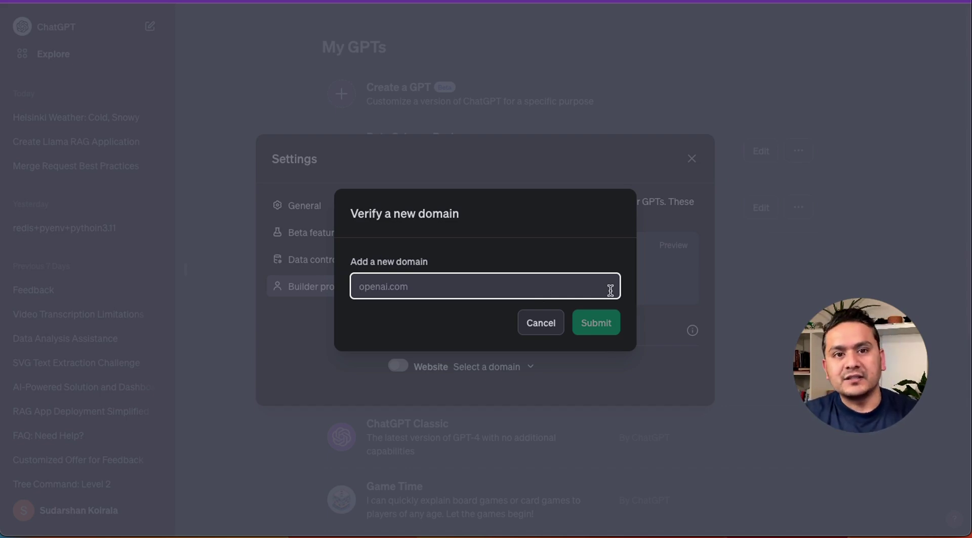
left_click(589, 282)
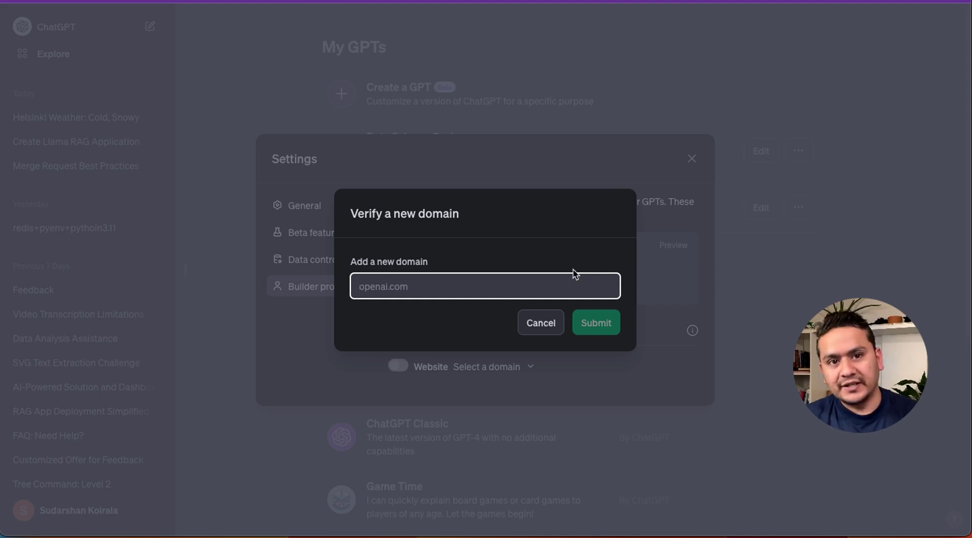
left_click(544, 323)
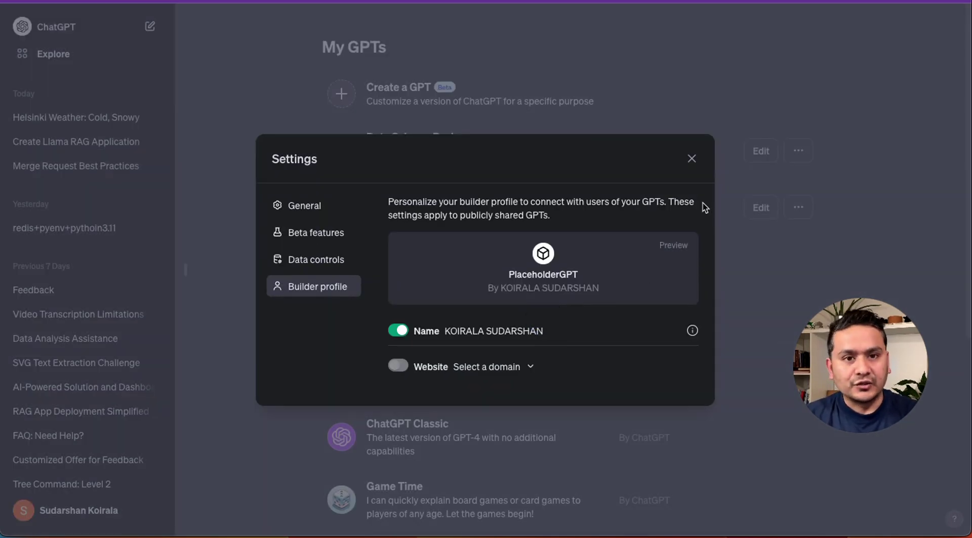
left_click(691, 158)
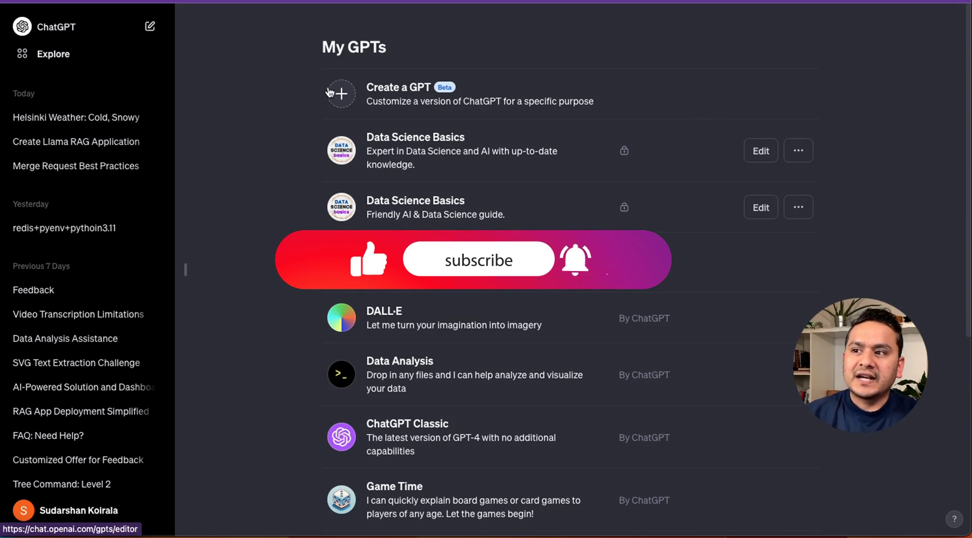
Open the configuration of the "Expert in Data Science and AI" GPT and review its conversation starters, knowledge files and capabilities.
left_click(429, 154)
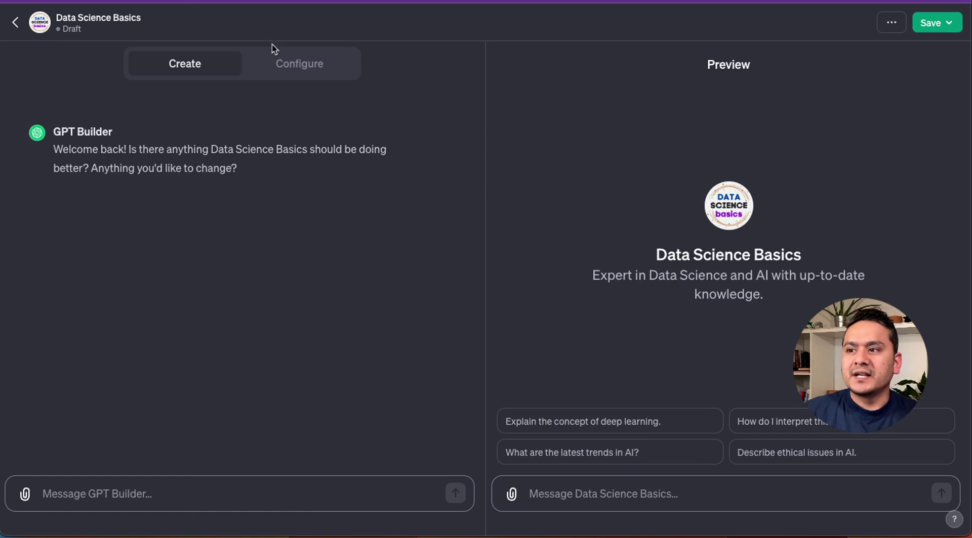
left_click(280, 65)
scroll(202, 415, "down", 5)
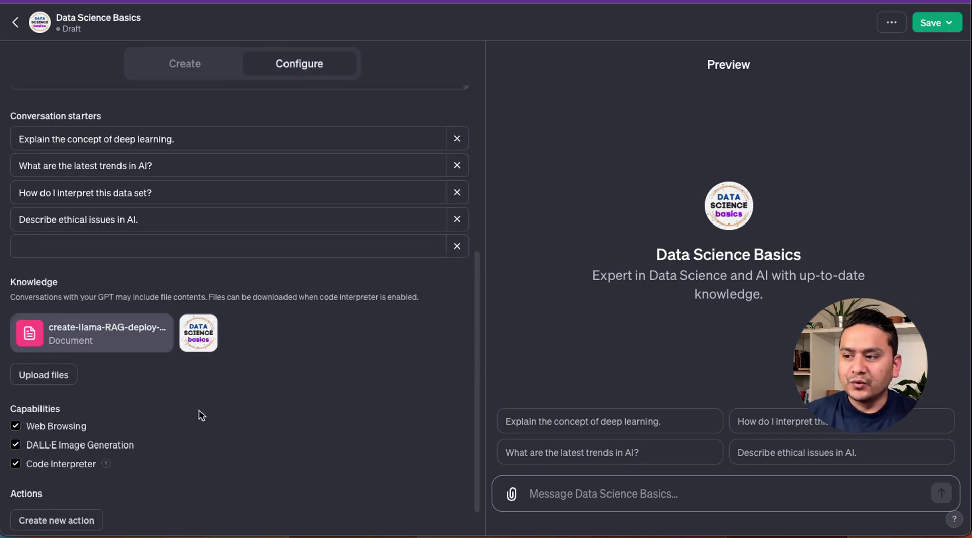
mouse_move(205, 350)
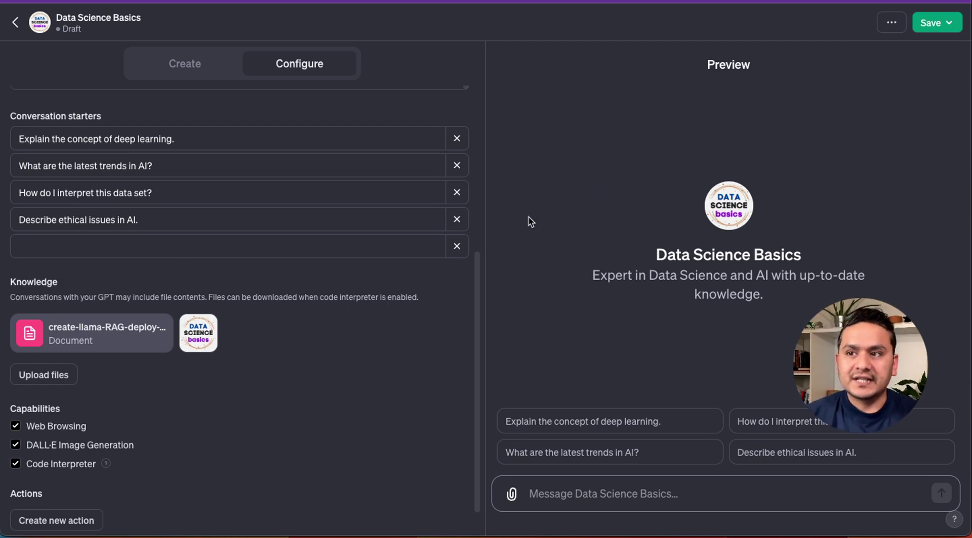
Switch to the OpenGPTs repository page on GitHub.
left_click(557, 2)
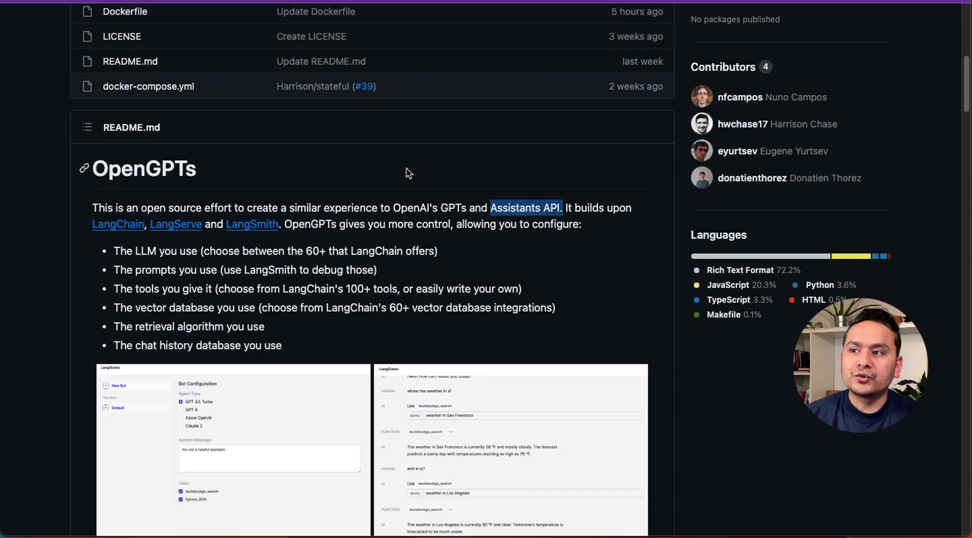